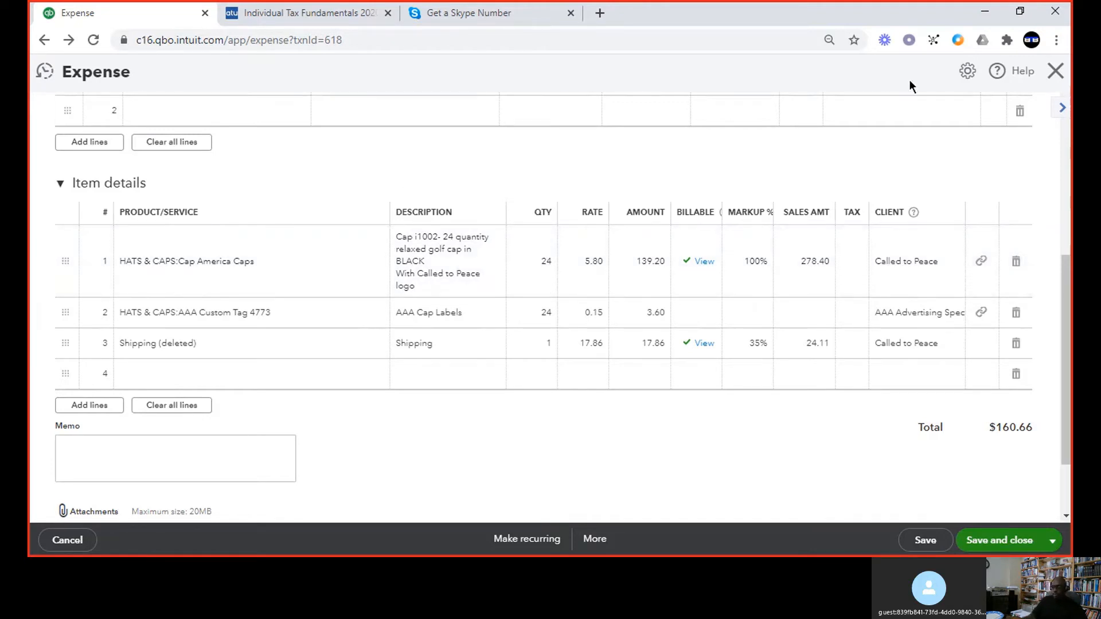
Step: Close the open expense without saving and open the Profit and Loss report
left_click(1055, 72)
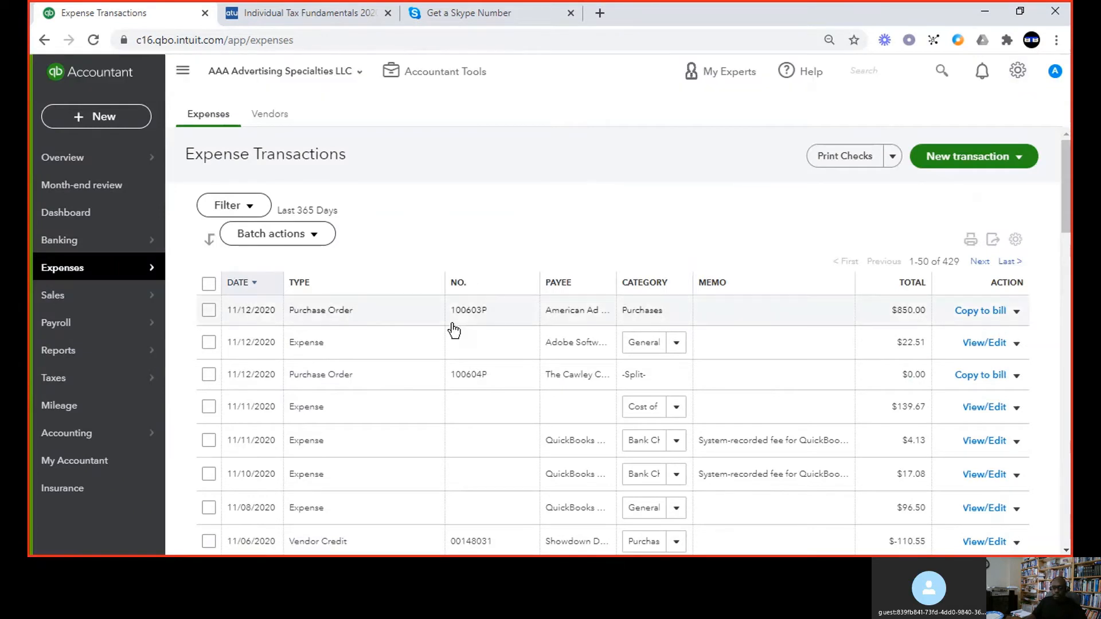
mouse_move(130, 331)
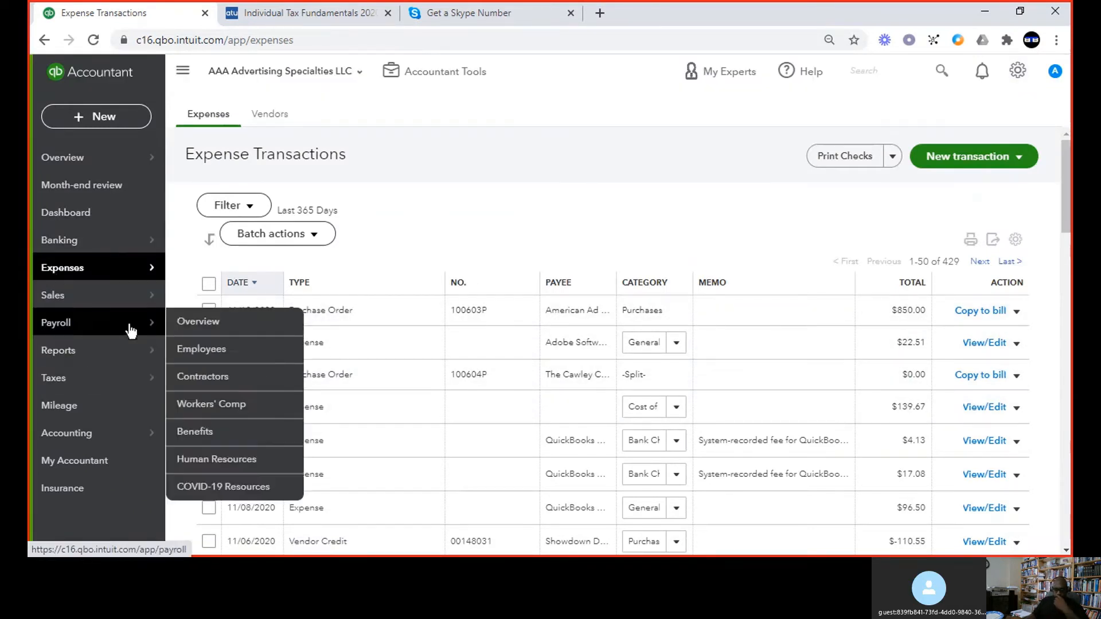
left_click(190, 357)
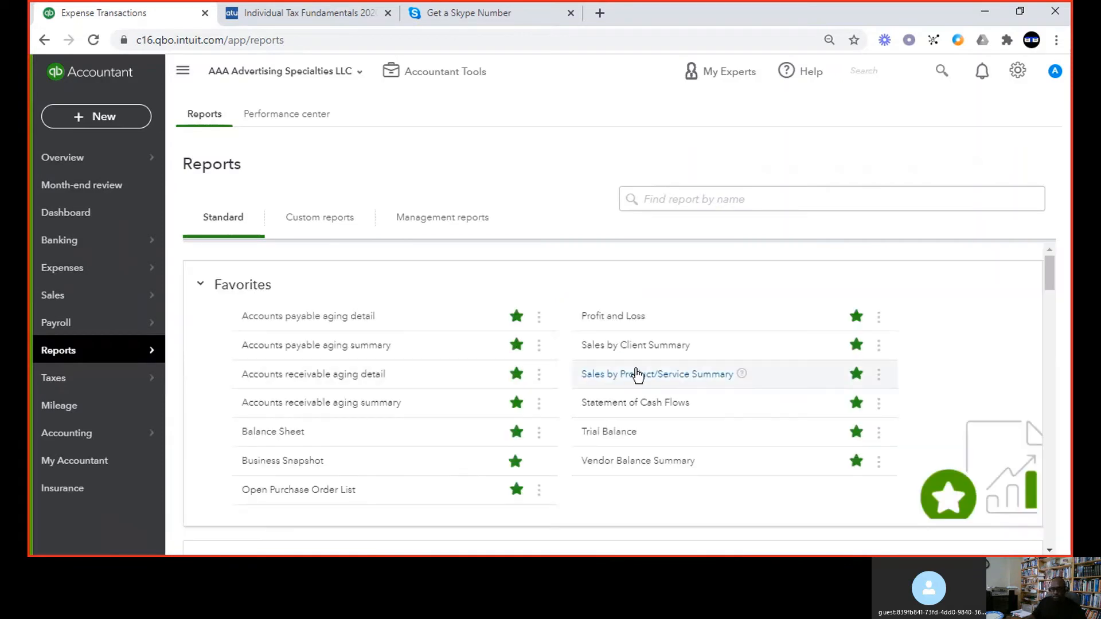
left_click(622, 320)
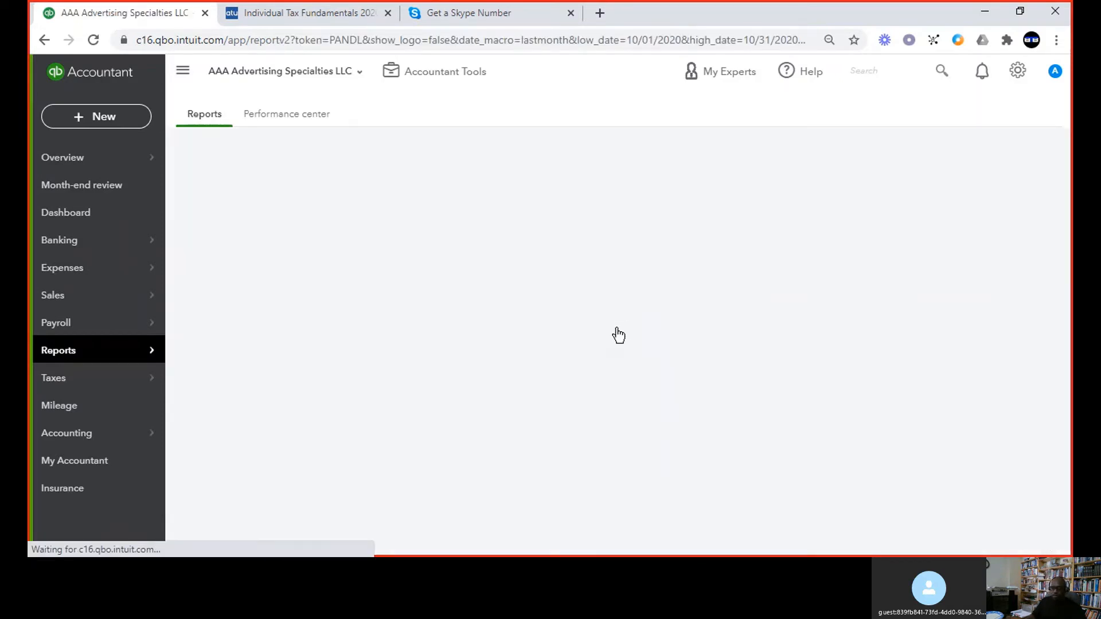
Step: Set the Profit and Loss report period to This Month and run the report
scroll(834, 269, "down", 2)
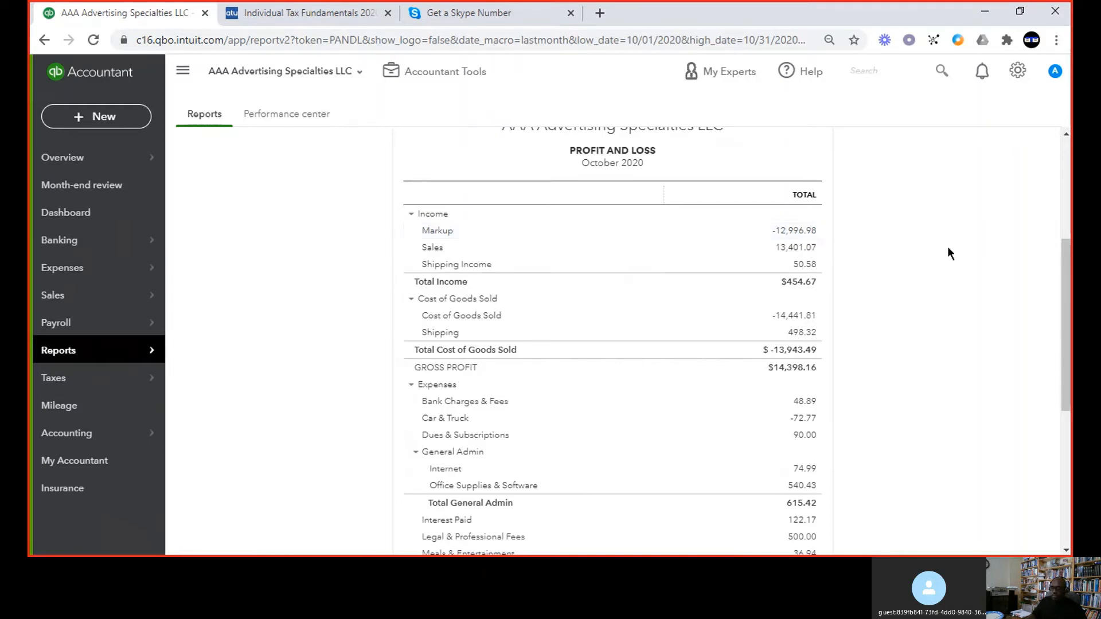
scroll(925, 255, "up", 2)
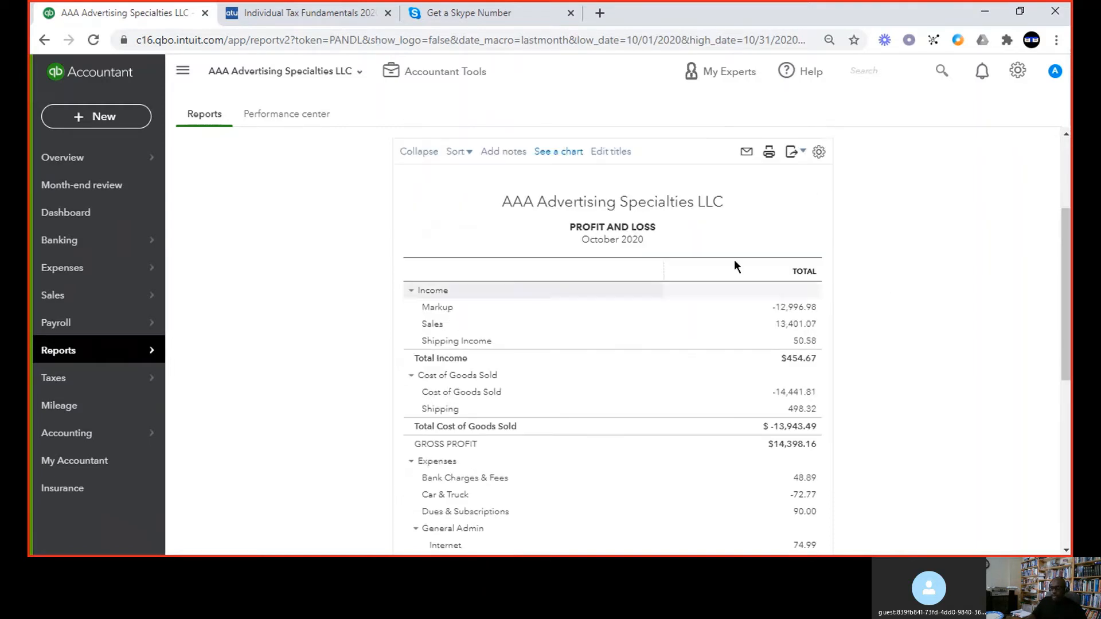
scroll(354, 195, "up", 3)
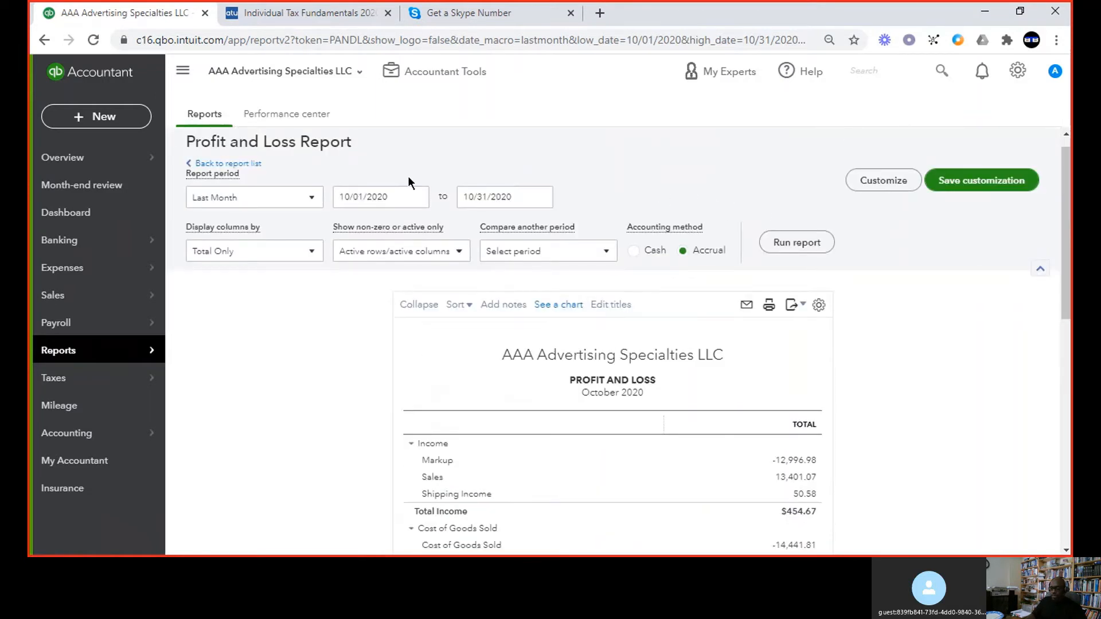
left_click(320, 202)
scroll(298, 229, "up", 5)
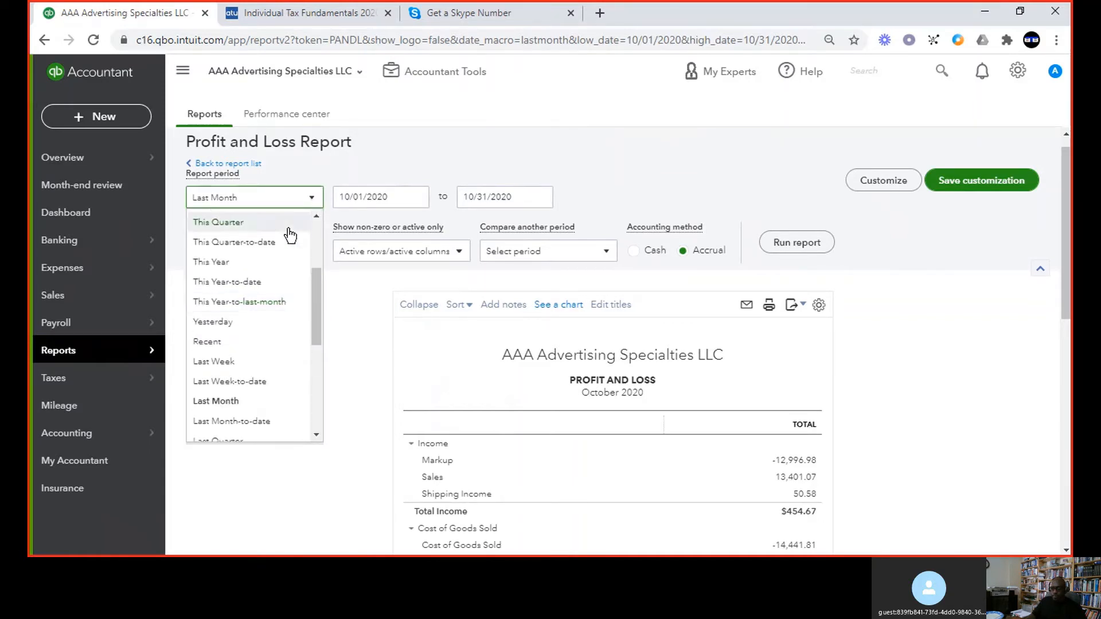
scroll(290, 236, "up", 2)
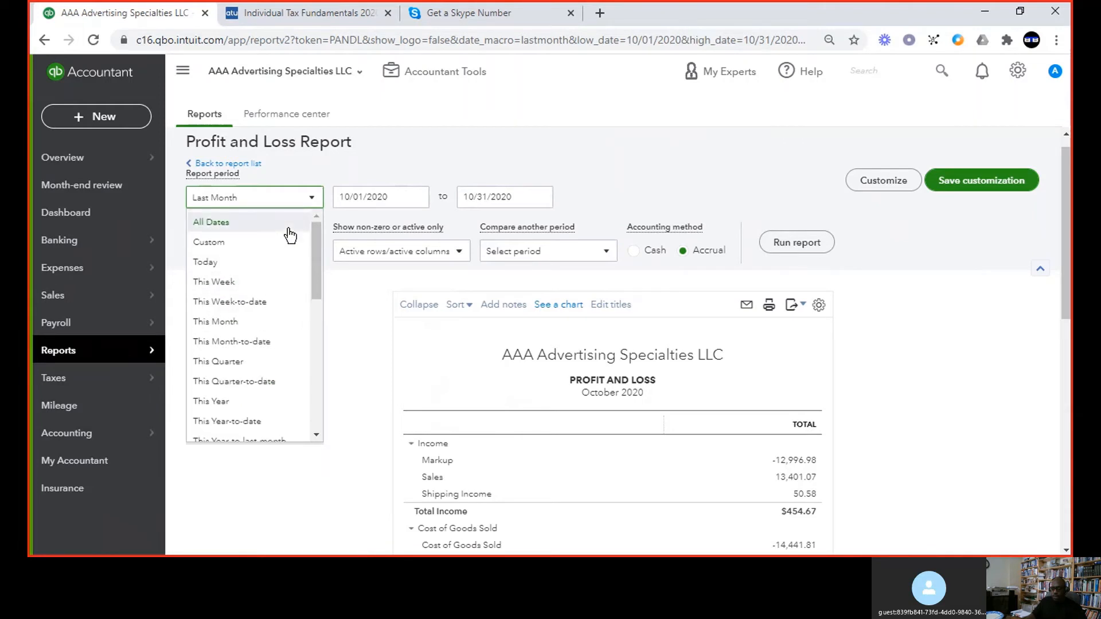
scroll(289, 235, "down", 3)
scroll(287, 237, "up", 2)
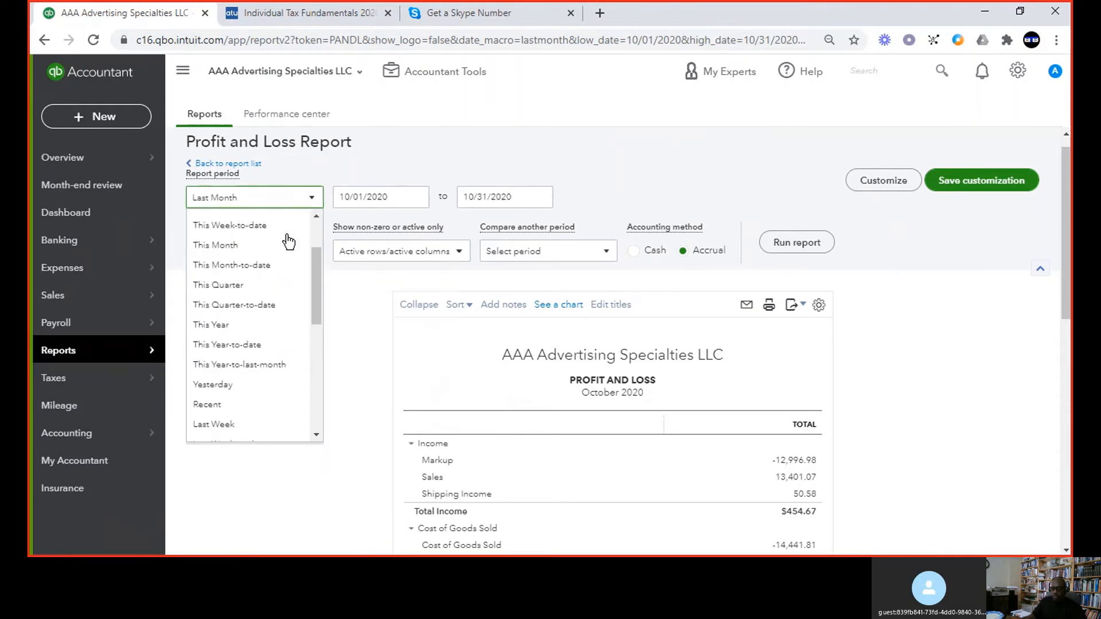
left_click(237, 246)
left_click(801, 243)
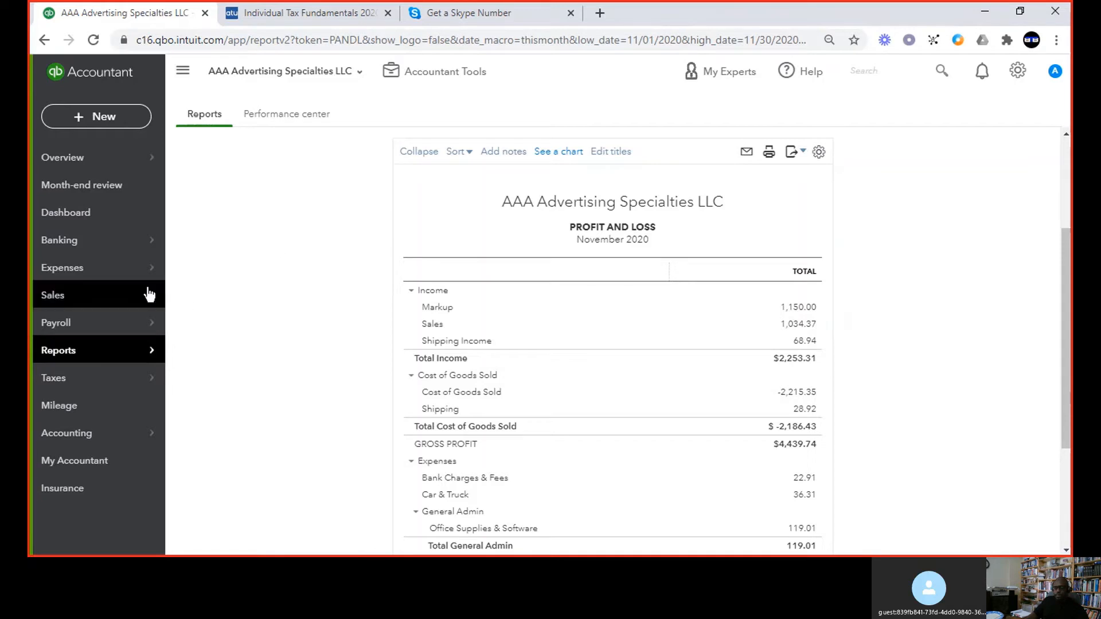
Step: Open the Products and Services list and collapse the navigation sidebar
mouse_move(147, 293)
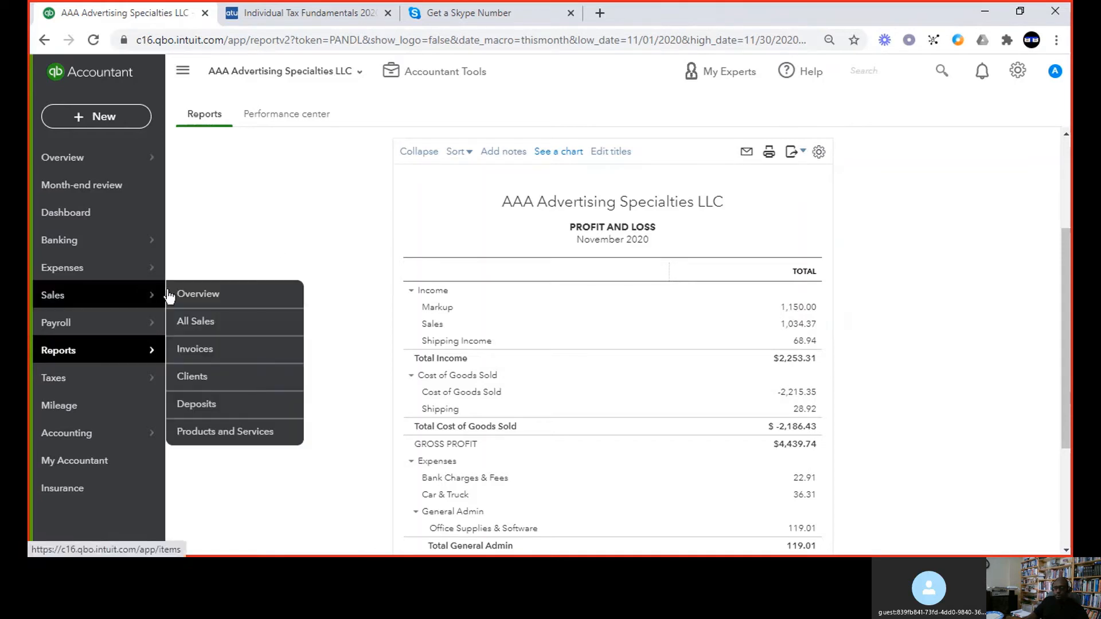
left_click(222, 434)
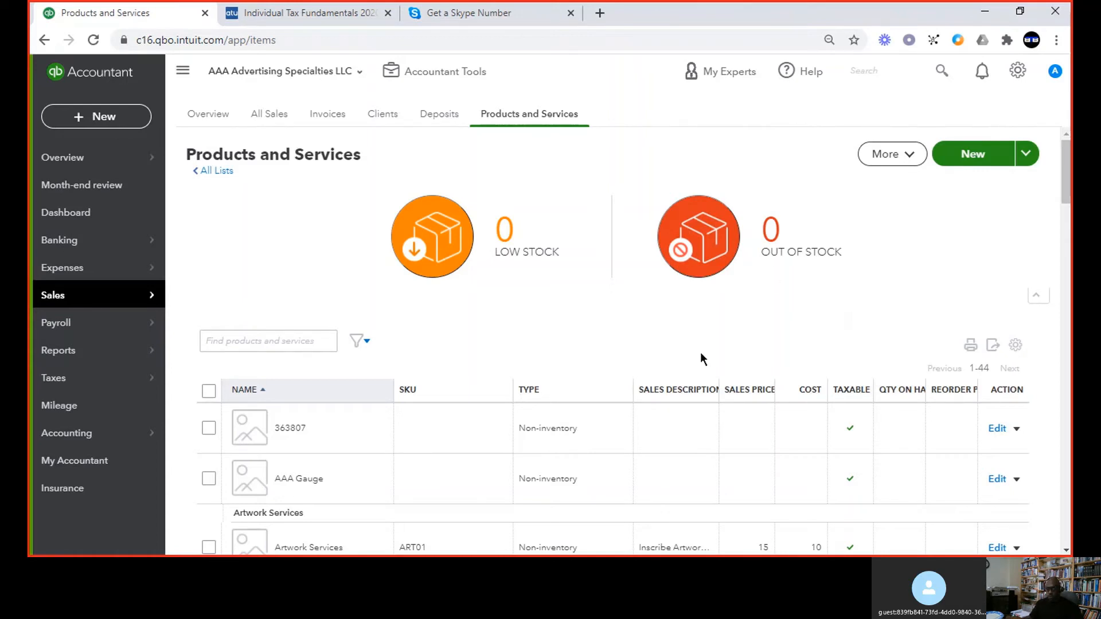
left_click(183, 69)
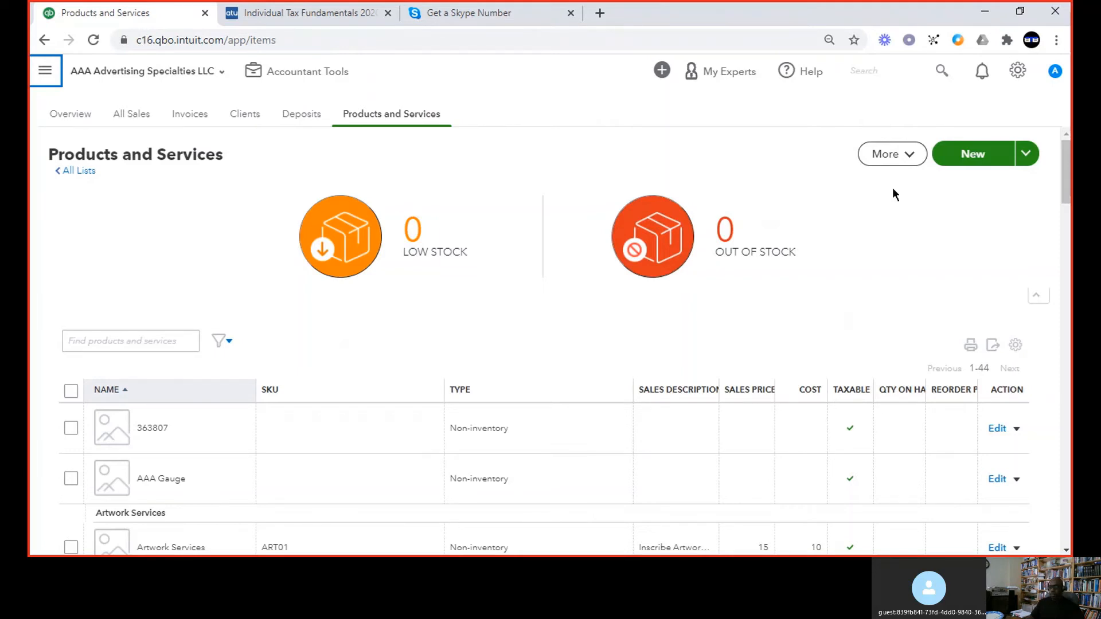
Step: Open the product categories and review the full list of categories and subcategories
left_click(903, 159)
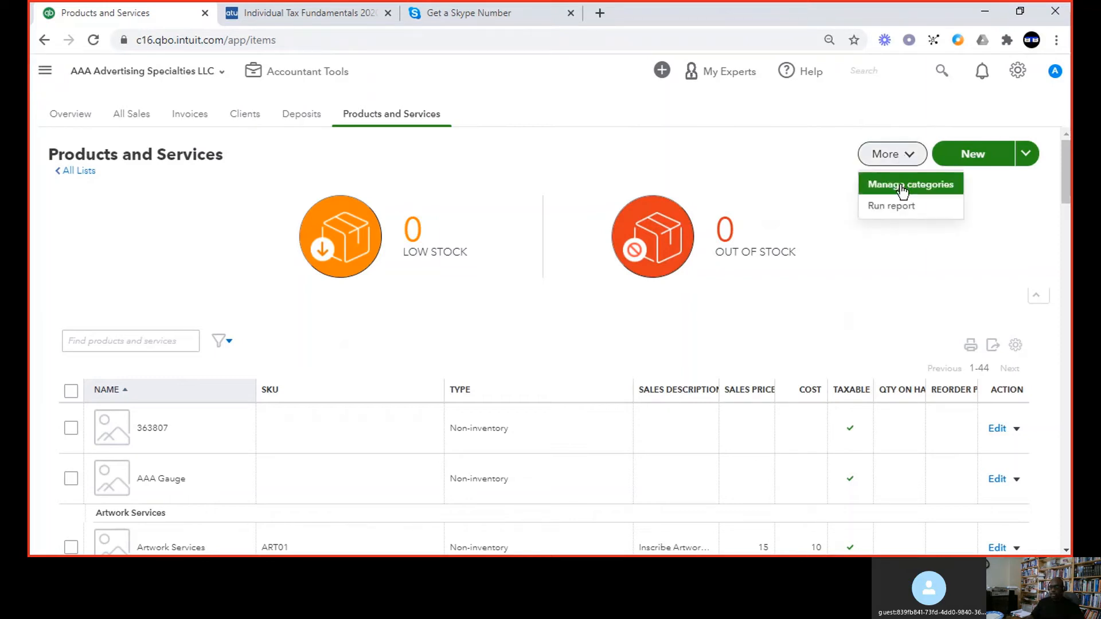
left_click(902, 186)
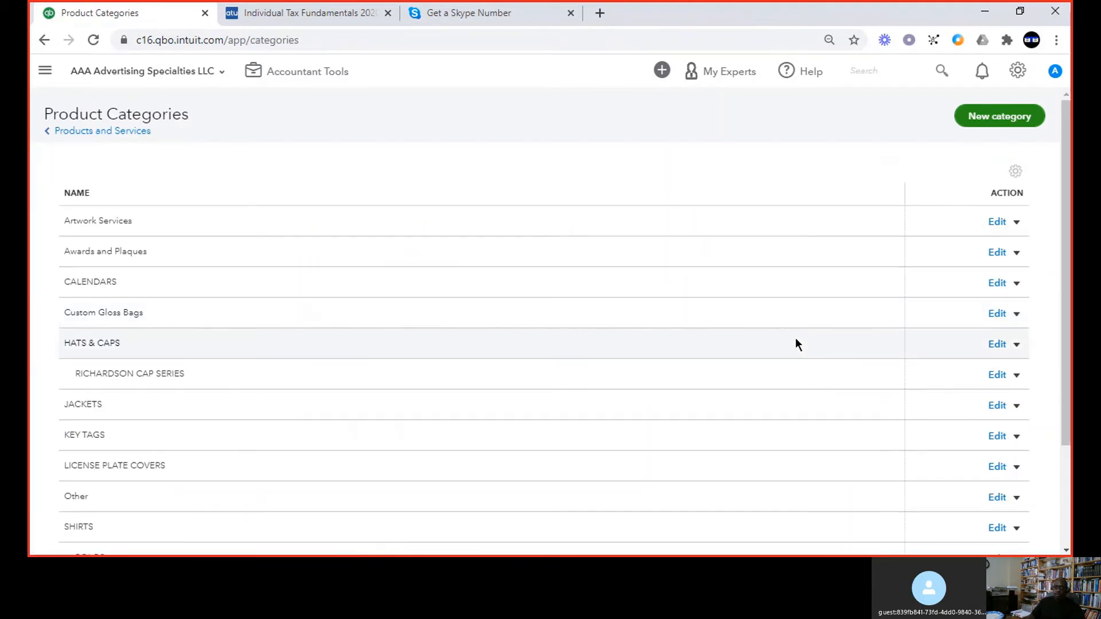
scroll(723, 380, "down", 3)
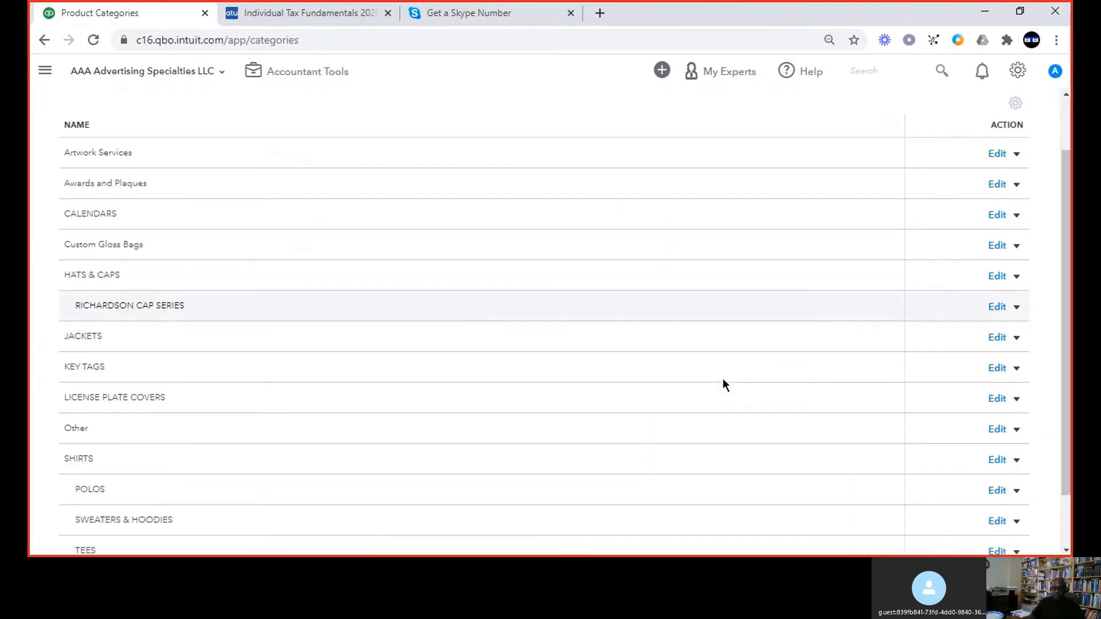
scroll(722, 383, "up", 3)
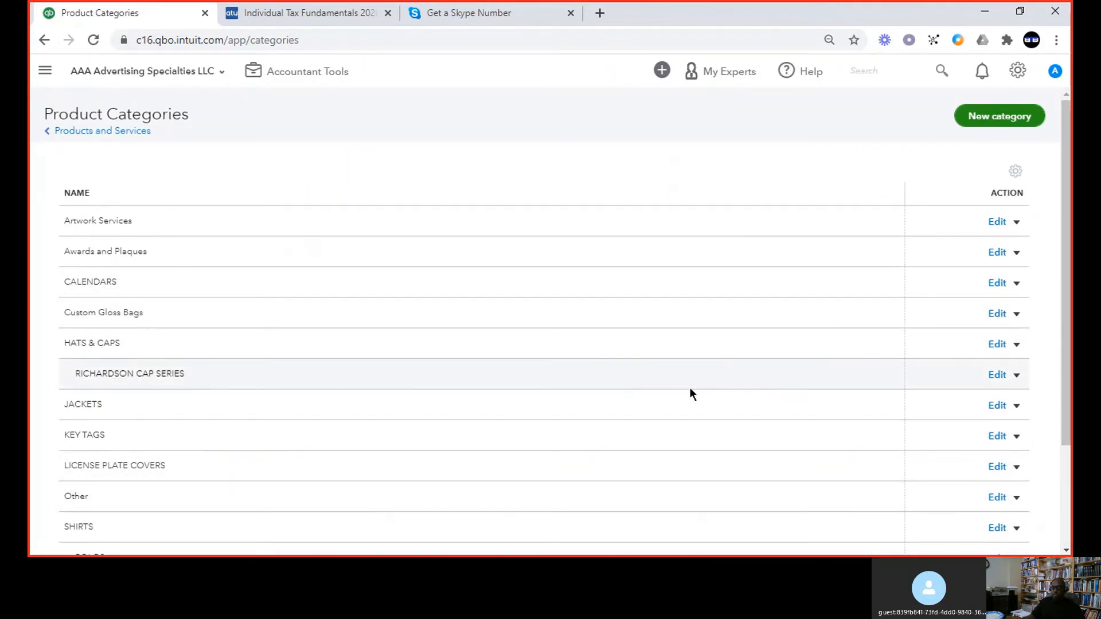
scroll(690, 390, "down", 3)
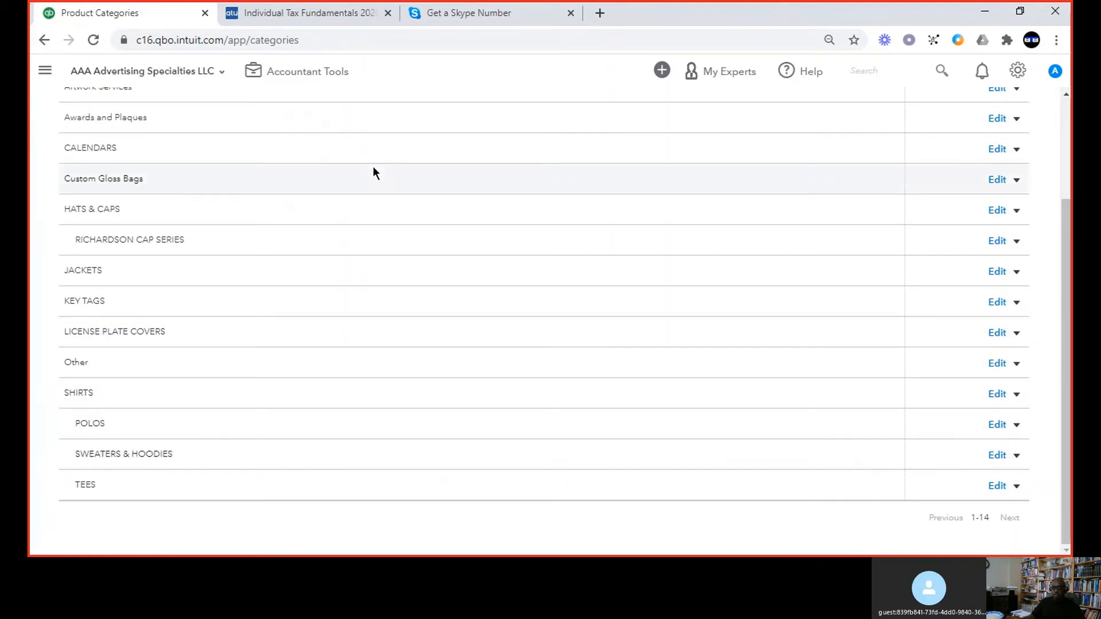
scroll(333, 233, "up", 3)
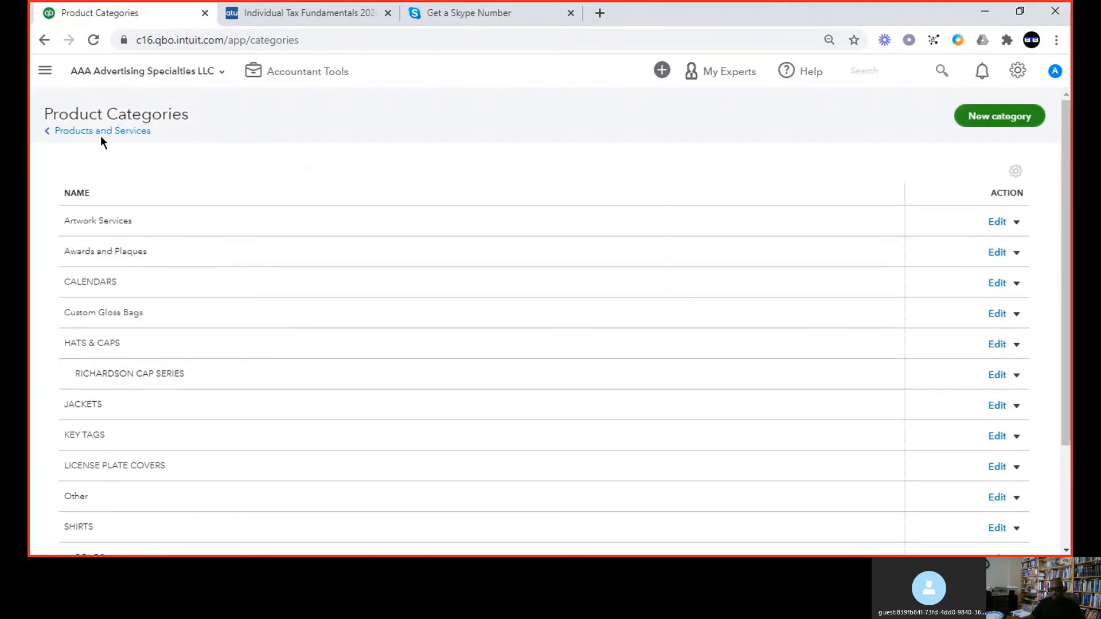
Step: Return to the Products and Services list and open the Cherry Hardwood Ornaments item for editing
left_click(101, 133)
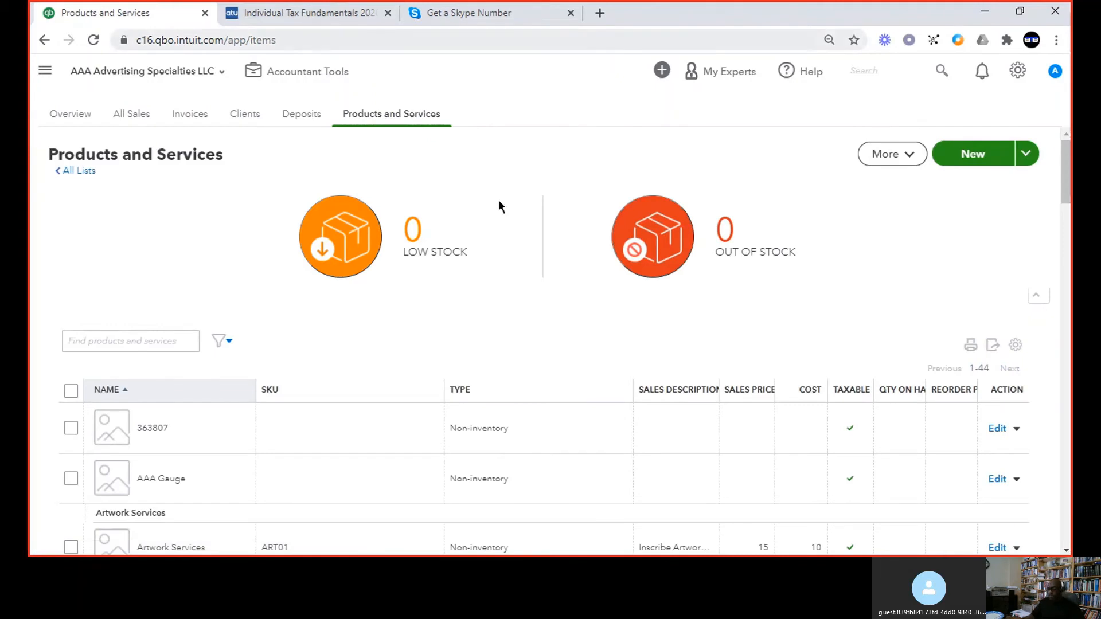
scroll(466, 372, "down", 3)
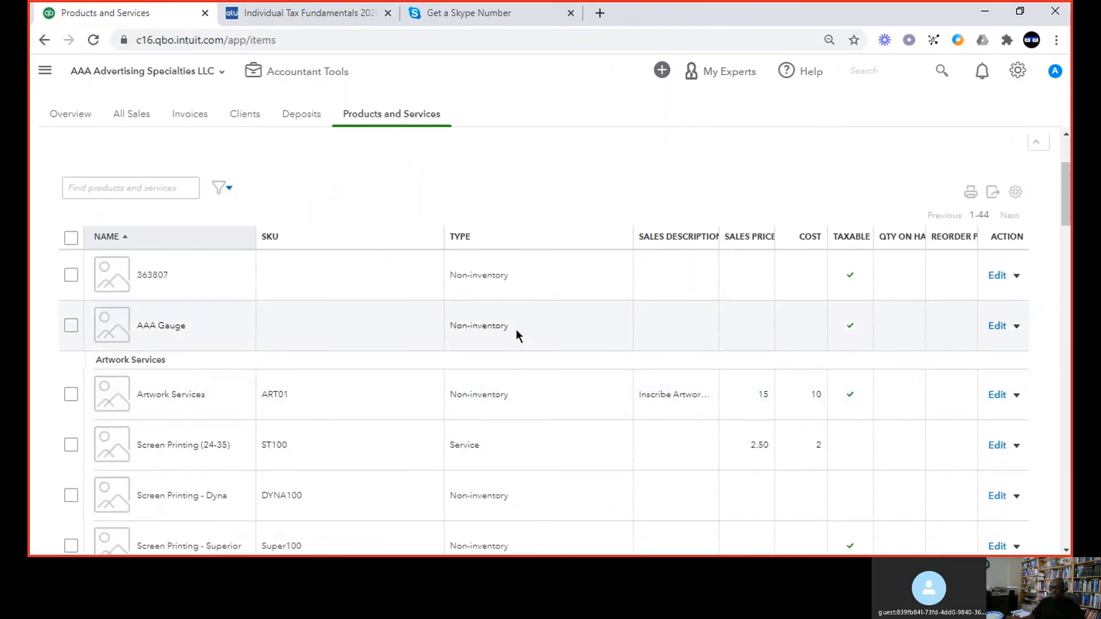
scroll(516, 330, "down", 1)
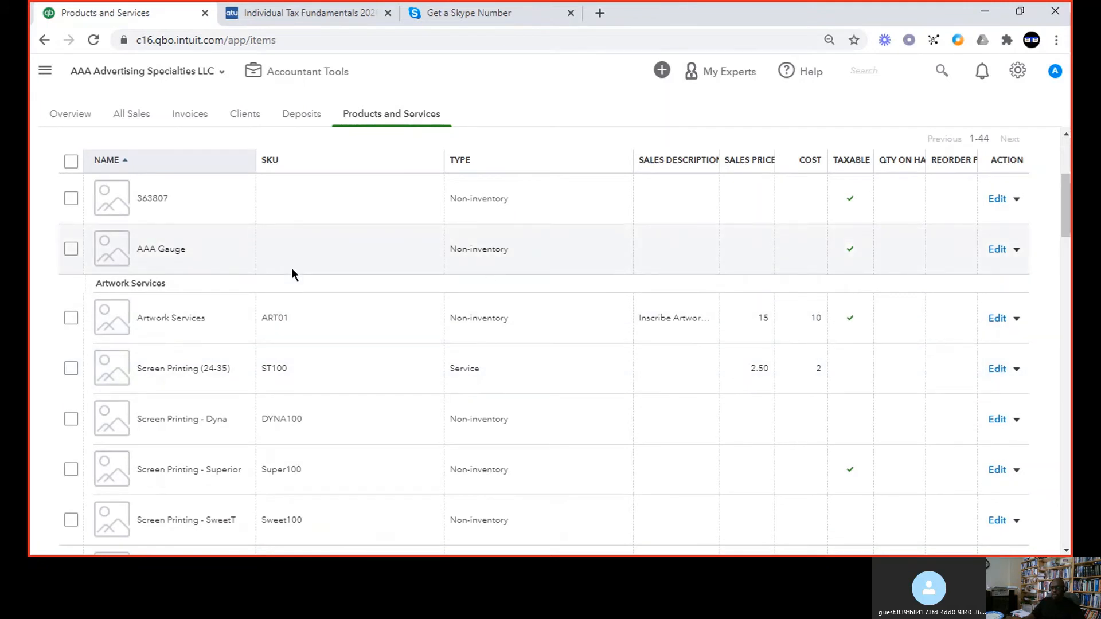
scroll(407, 344, "down", 1)
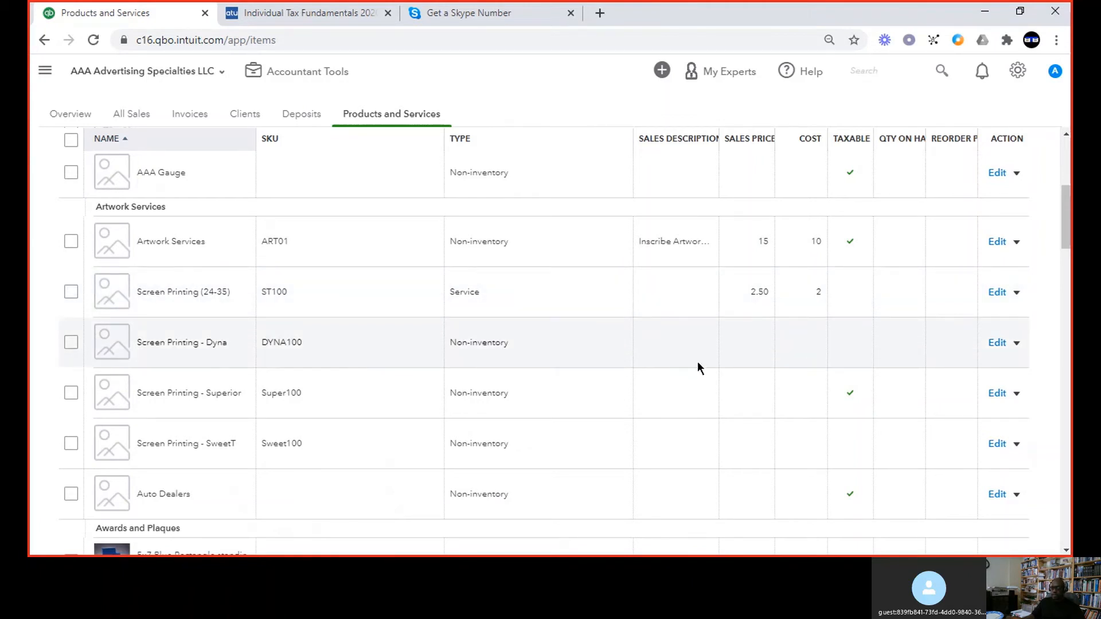
scroll(697, 361, "down", 1)
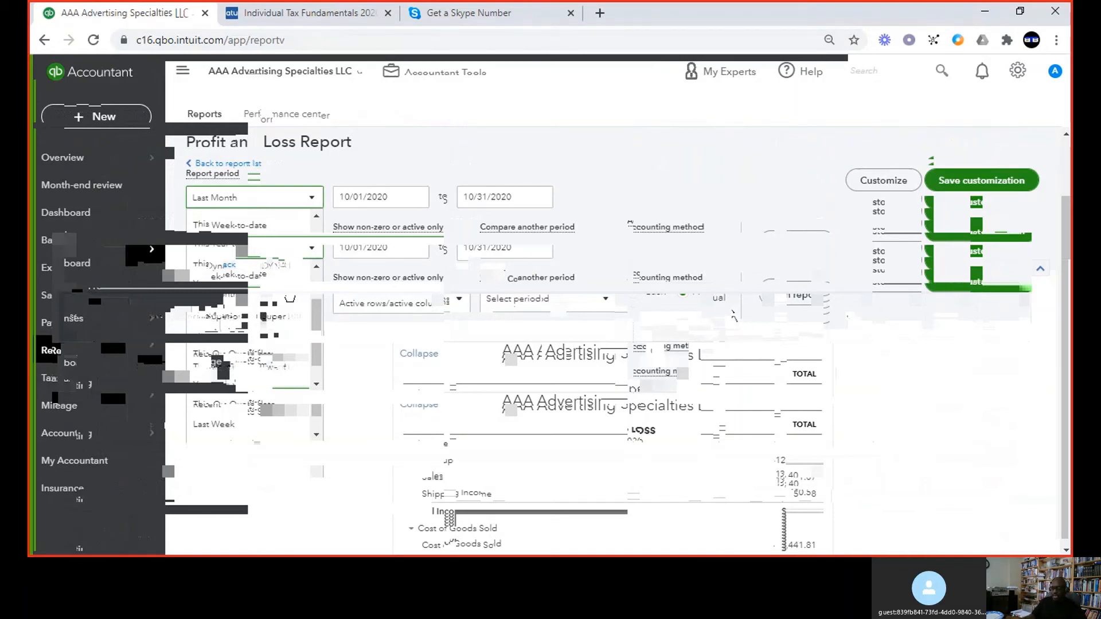
scroll(732, 315, "down", 5)
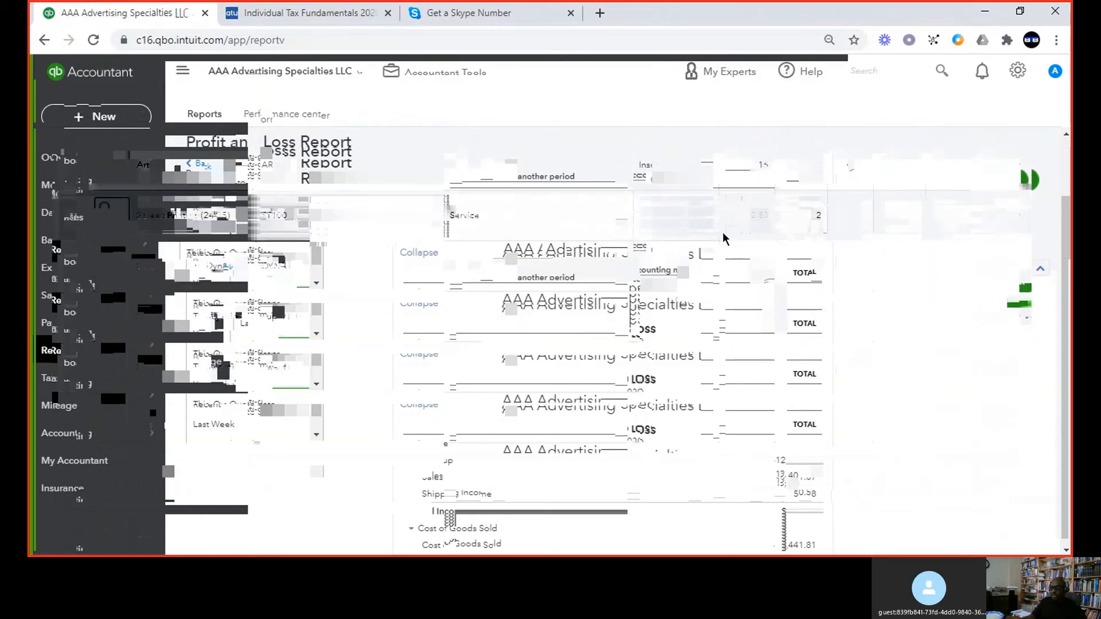
scroll(727, 241, "down", 2)
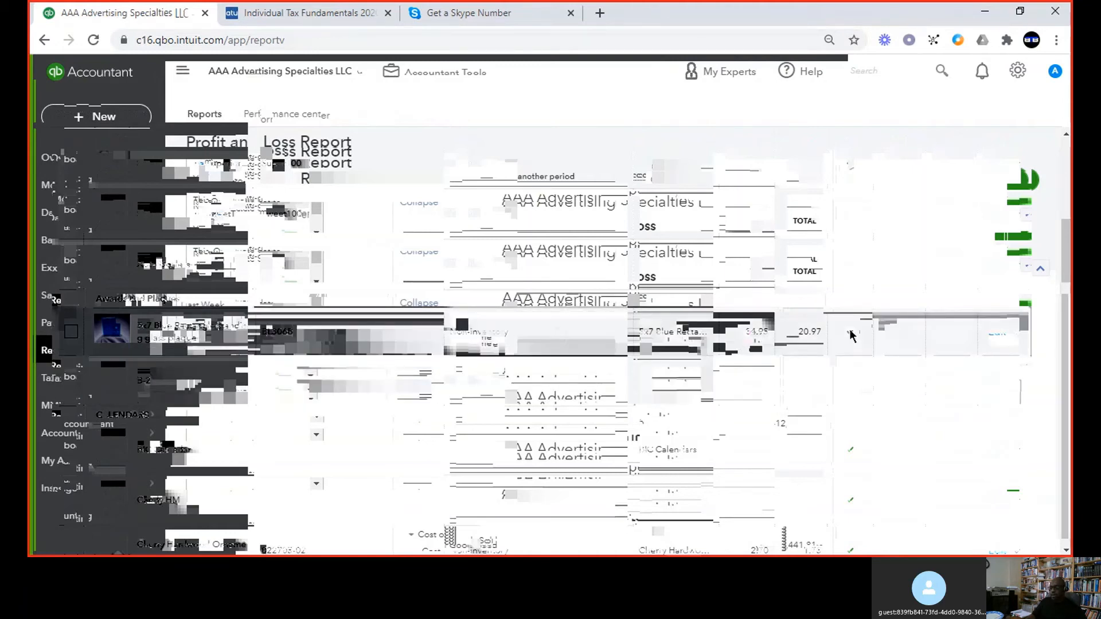
scroll(697, 350, "down", 1)
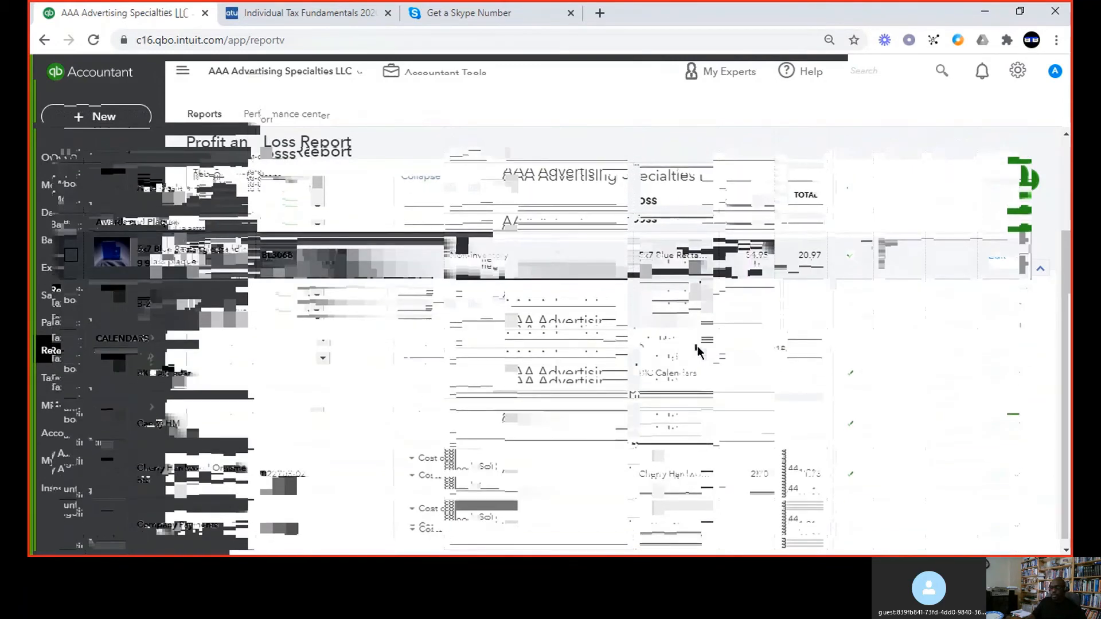
scroll(698, 347, "down", 1)
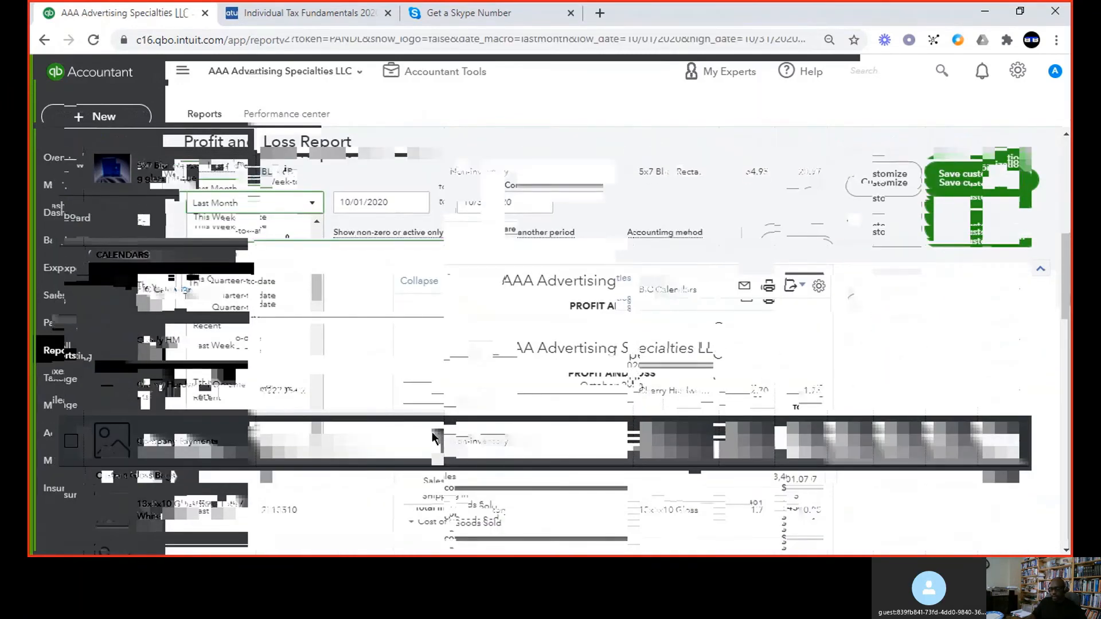
scroll(434, 438, "down", 3)
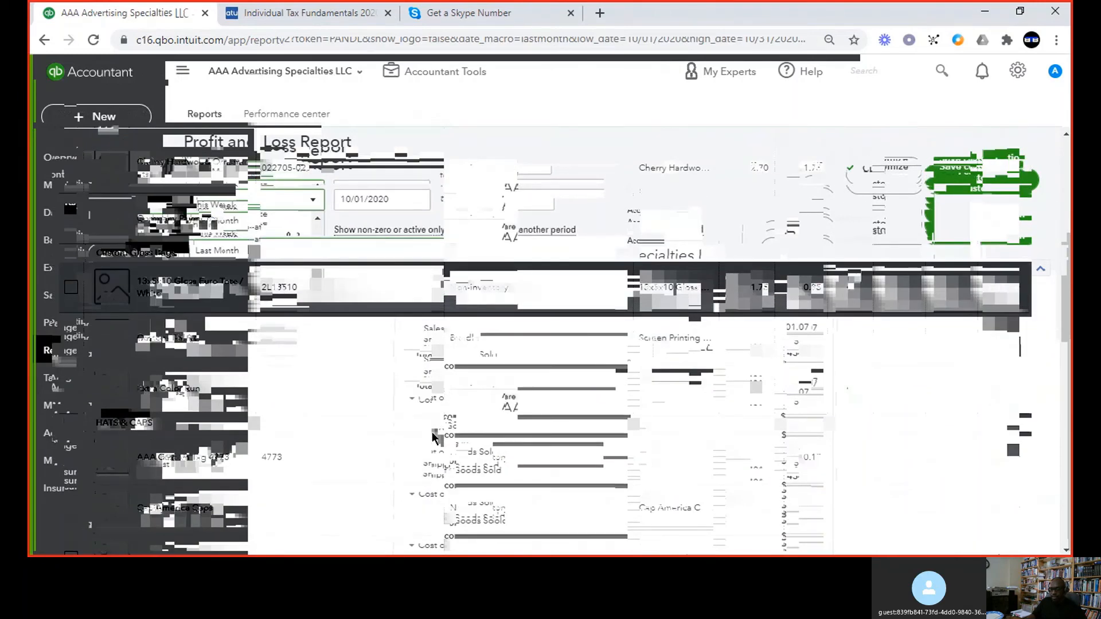
scroll(434, 439, "up", 1)
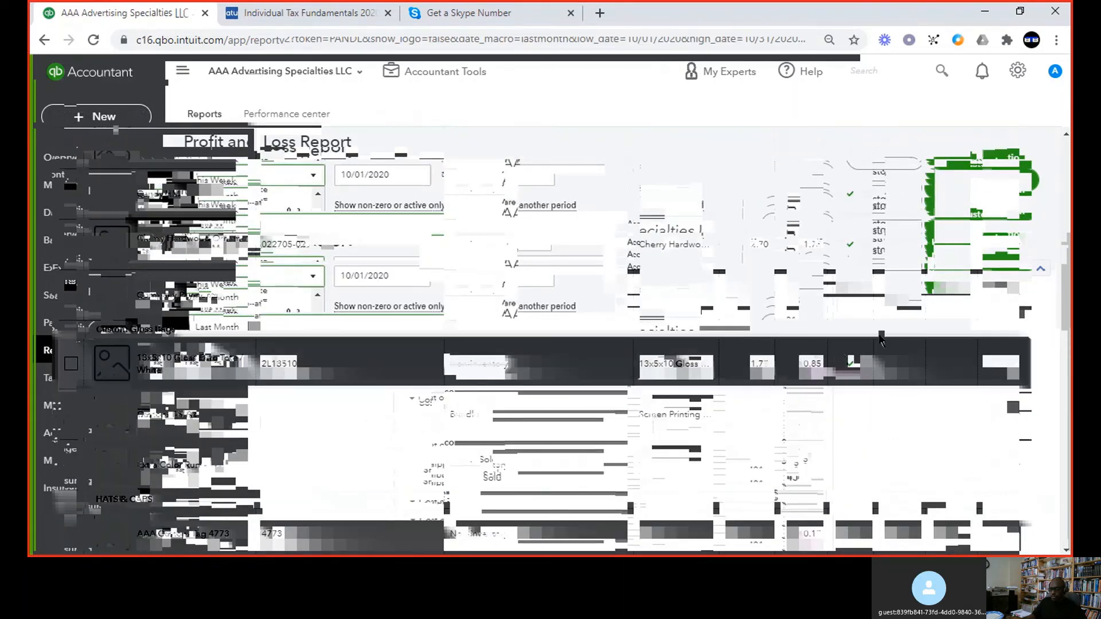
left_click(990, 249)
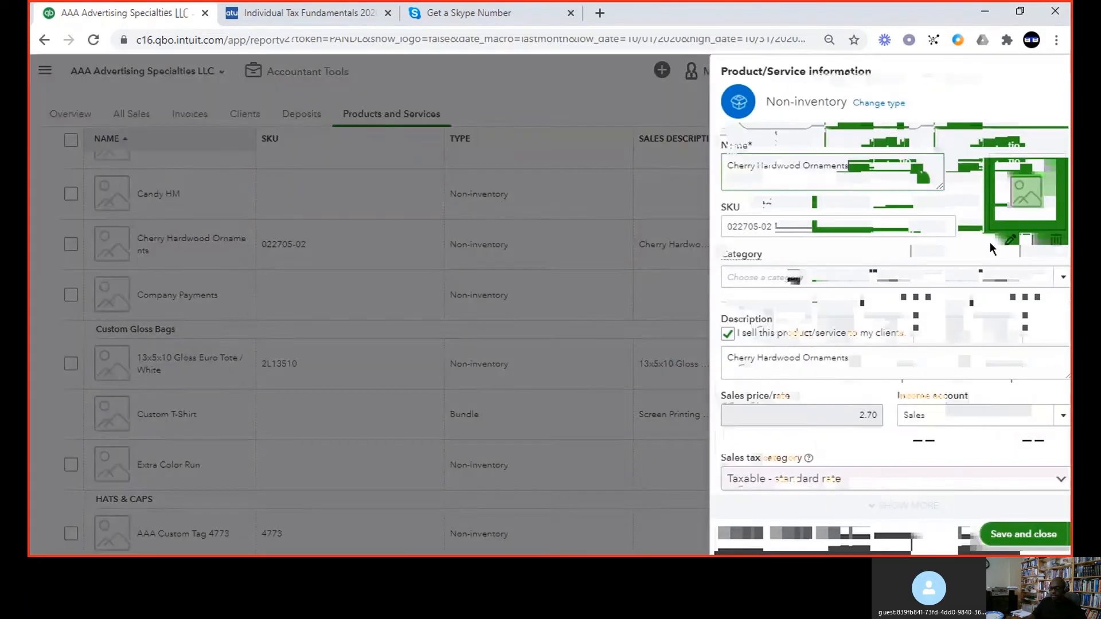
Step: Set the expense account of the Cherry Hardwood Ornaments item to Cost of Goods Sold
scroll(960, 266, "down", 3)
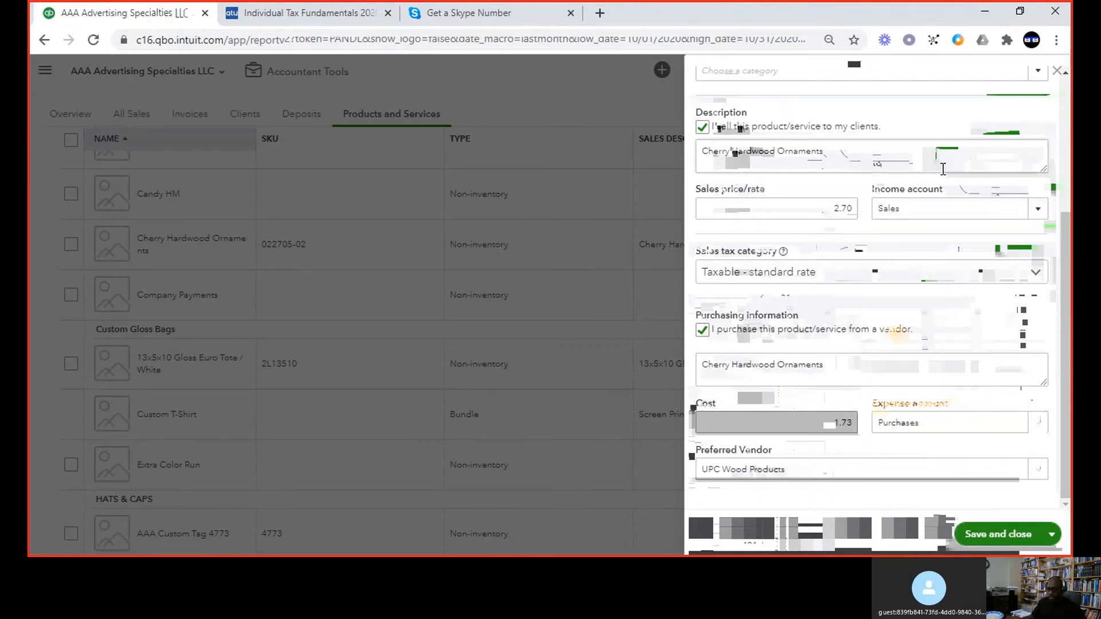
left_click(980, 422)
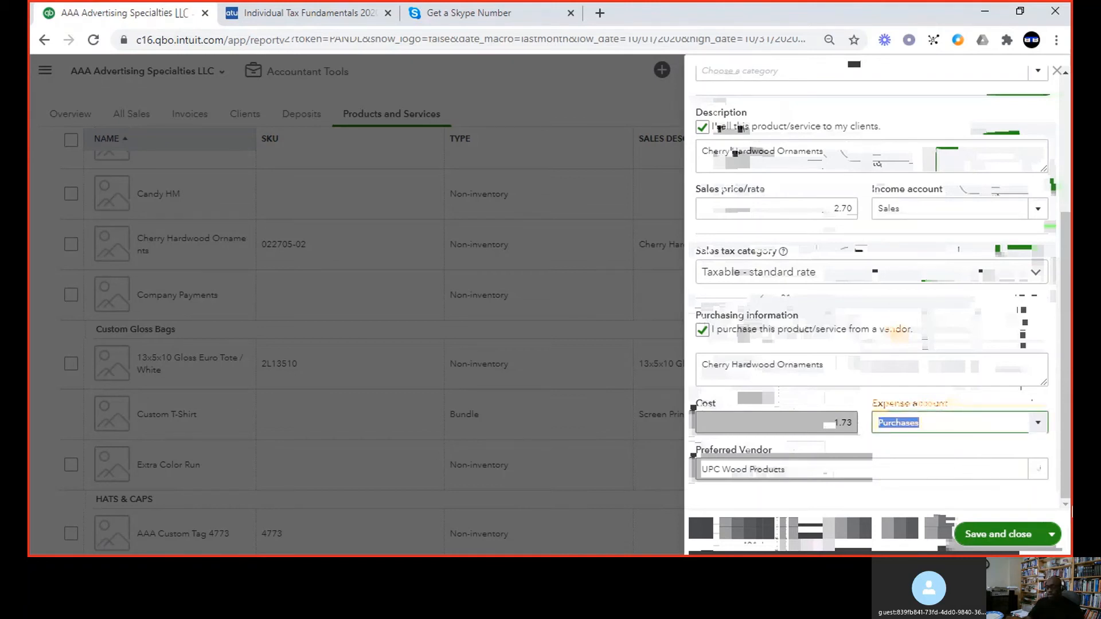
type("Cost of Goods Sold")
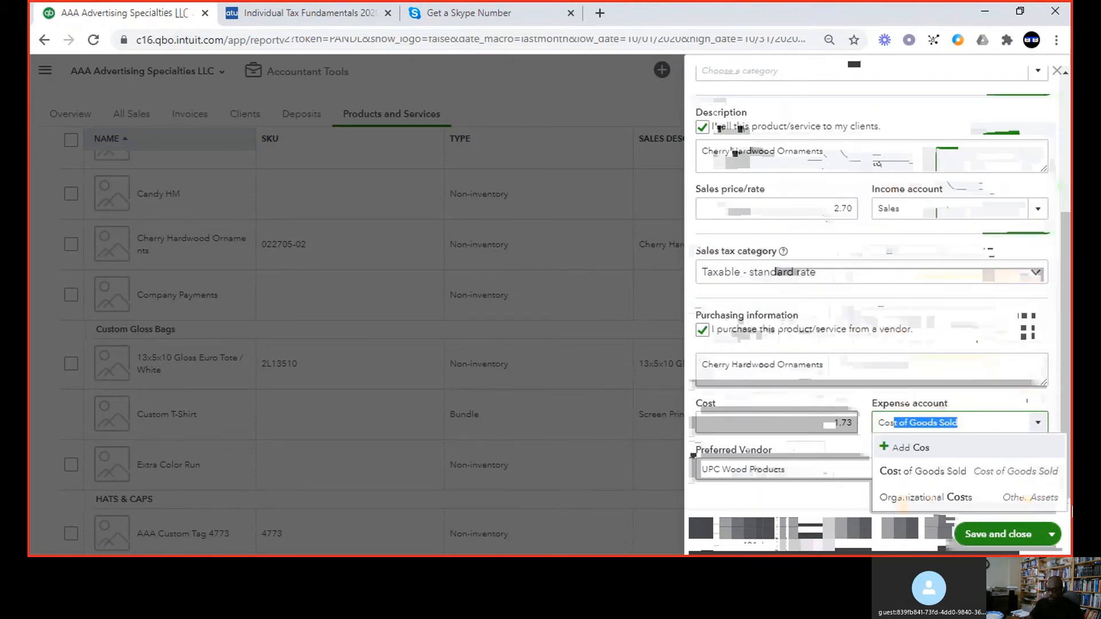
key("Tab")
Step: Assign the Cherry Hardwood Ornaments item to the Awards and Plaques category and save it, checking its place in the product list
scroll(1008, 283, "up", 5)
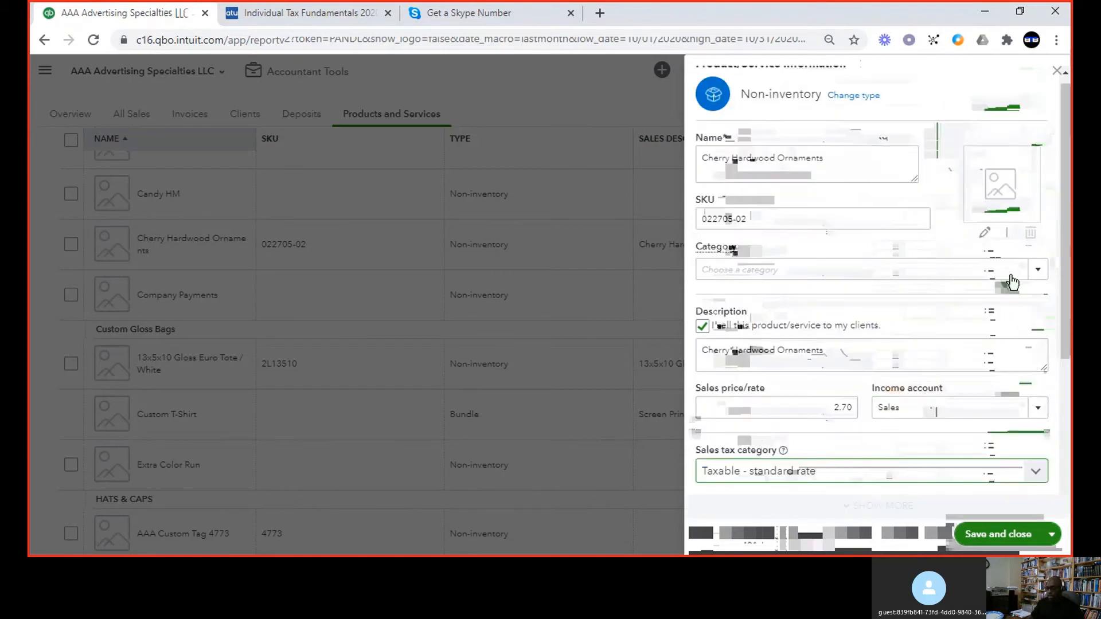
left_click(1037, 274)
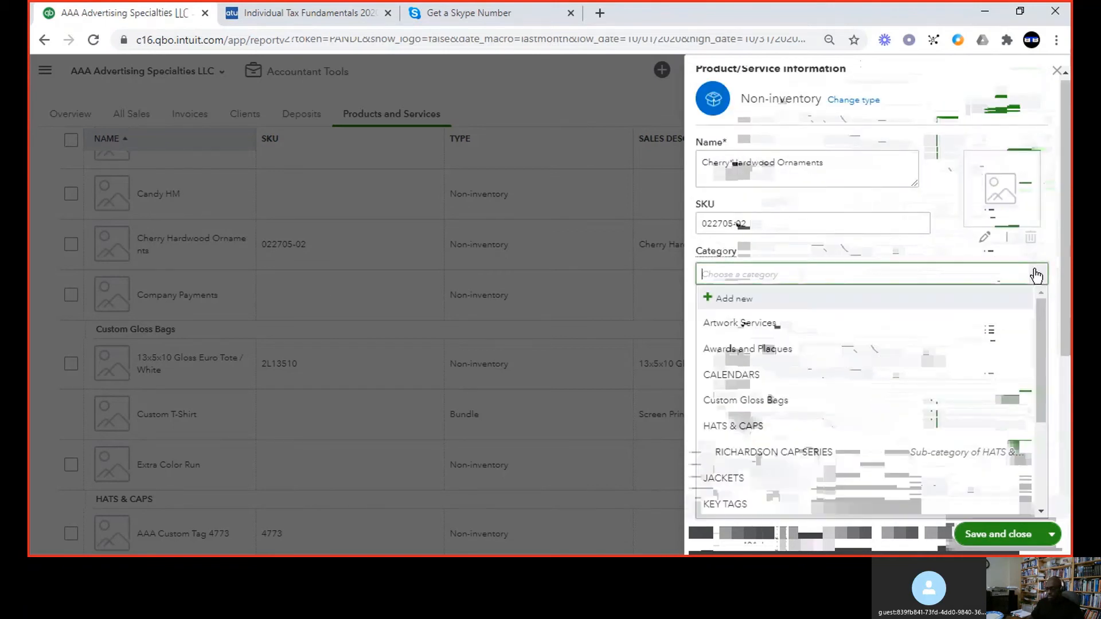
left_click(846, 348)
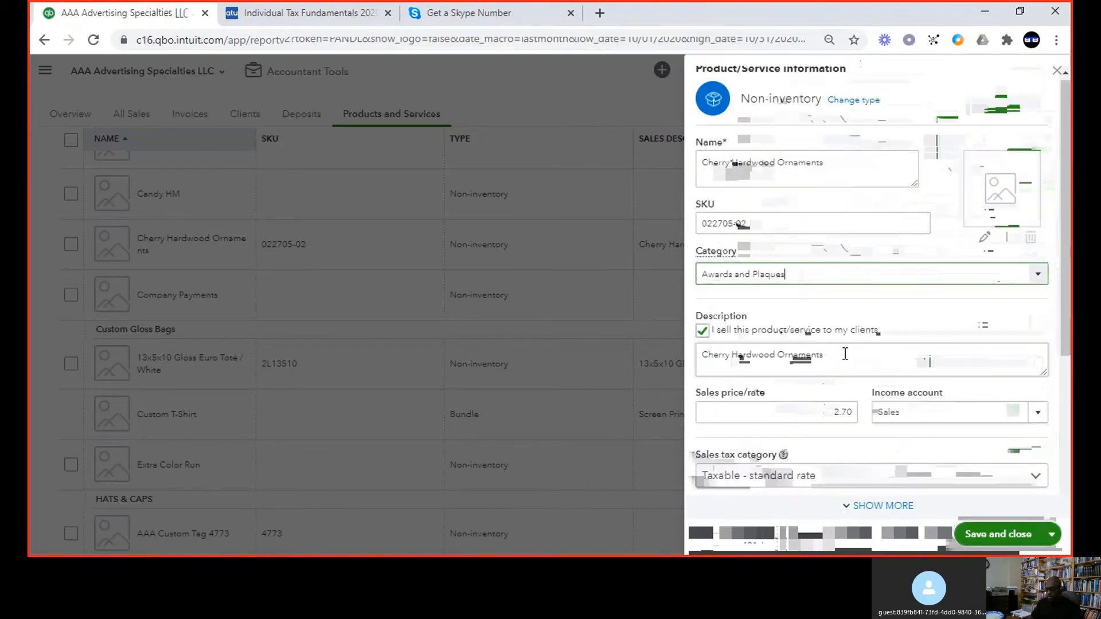
left_click(995, 535)
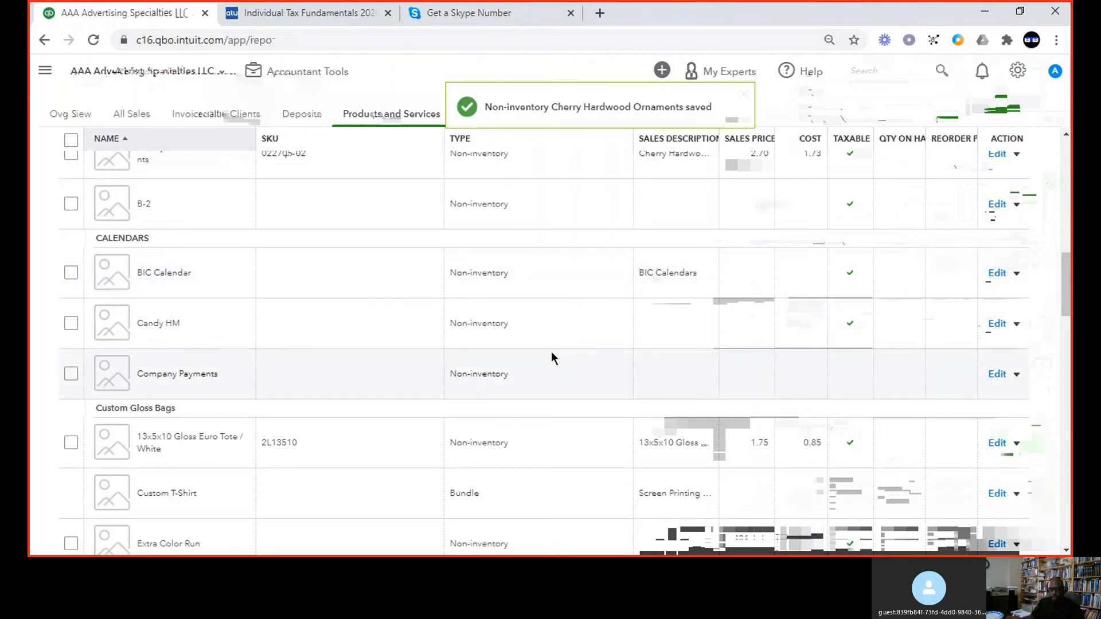
scroll(552, 358, "down", 1)
scroll(552, 353, "up", 2)
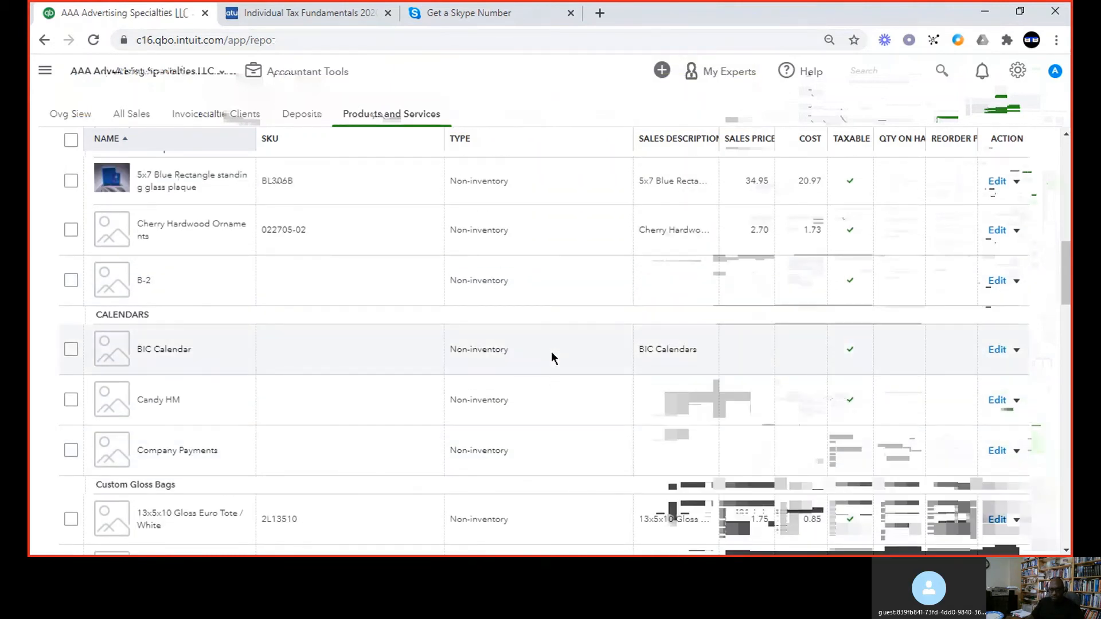
scroll(552, 354, "up", 1)
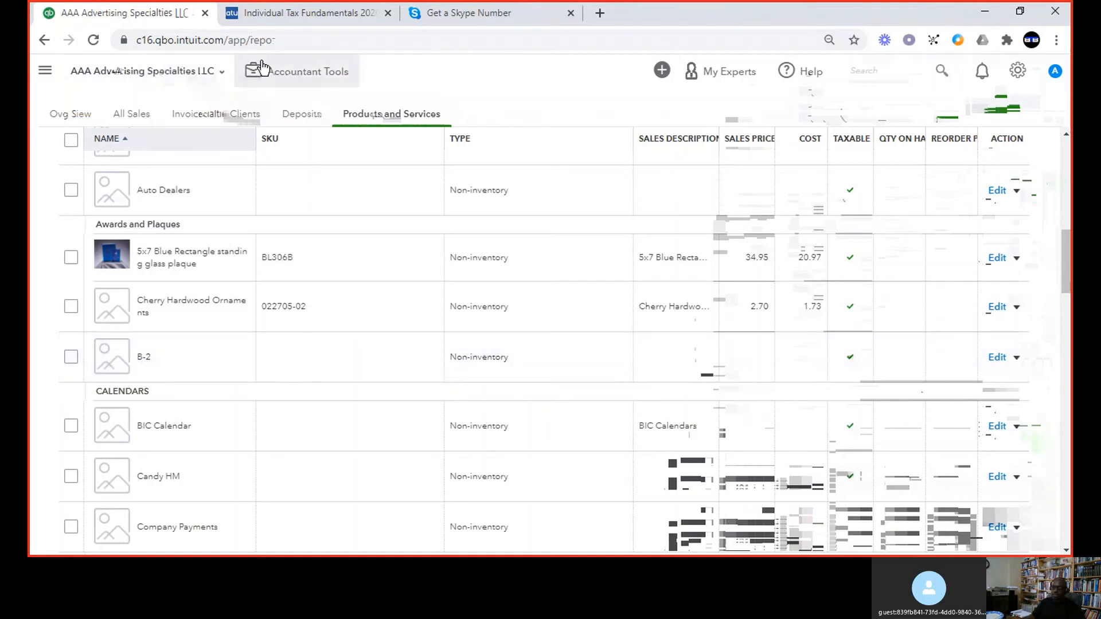
Step: Create a new estimate for the client AAA Advertising Specialties, LLC
left_click(661, 70)
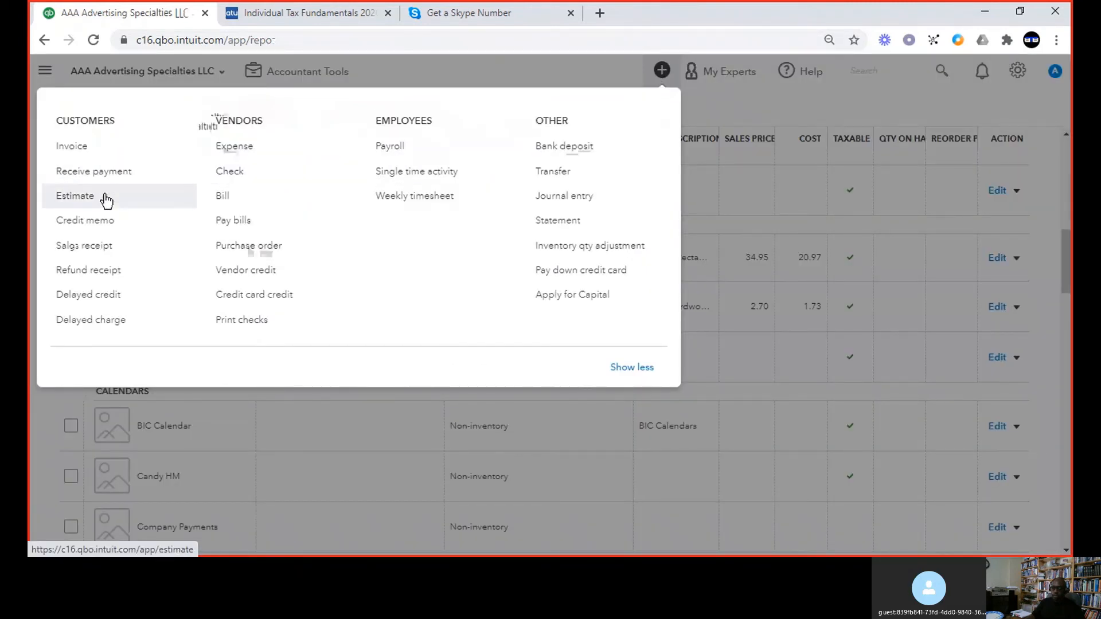
left_click(103, 196)
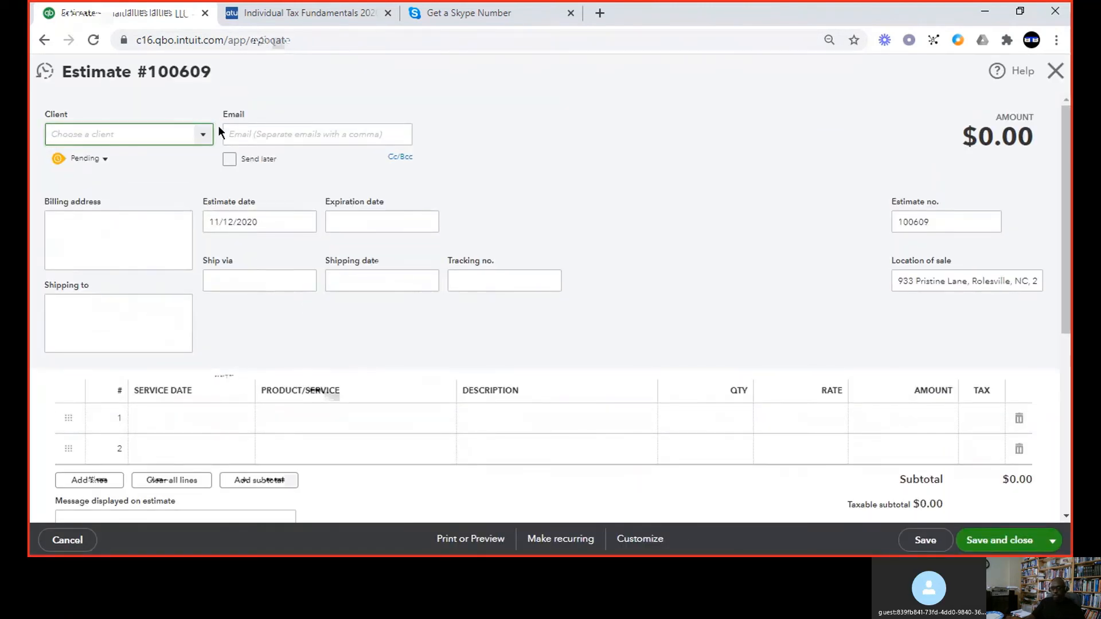
left_click(207, 141)
left_click(171, 185)
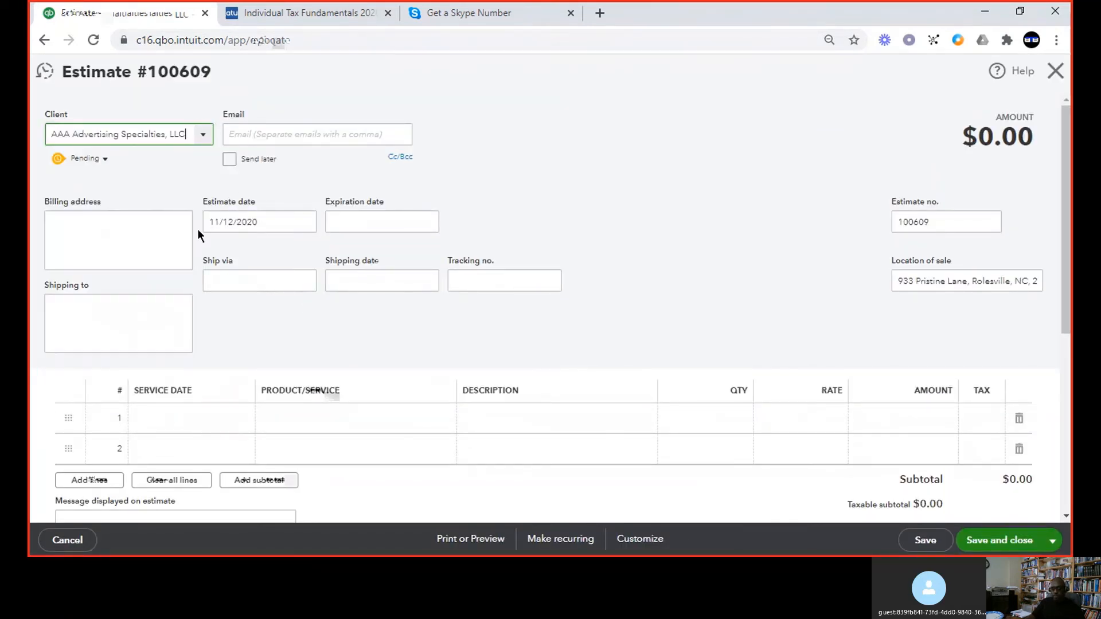
Step: Add a line for 100 Cherry Hardwood Ornaments to the estimate, keeping the default rate, and save and close it
left_click(400, 420)
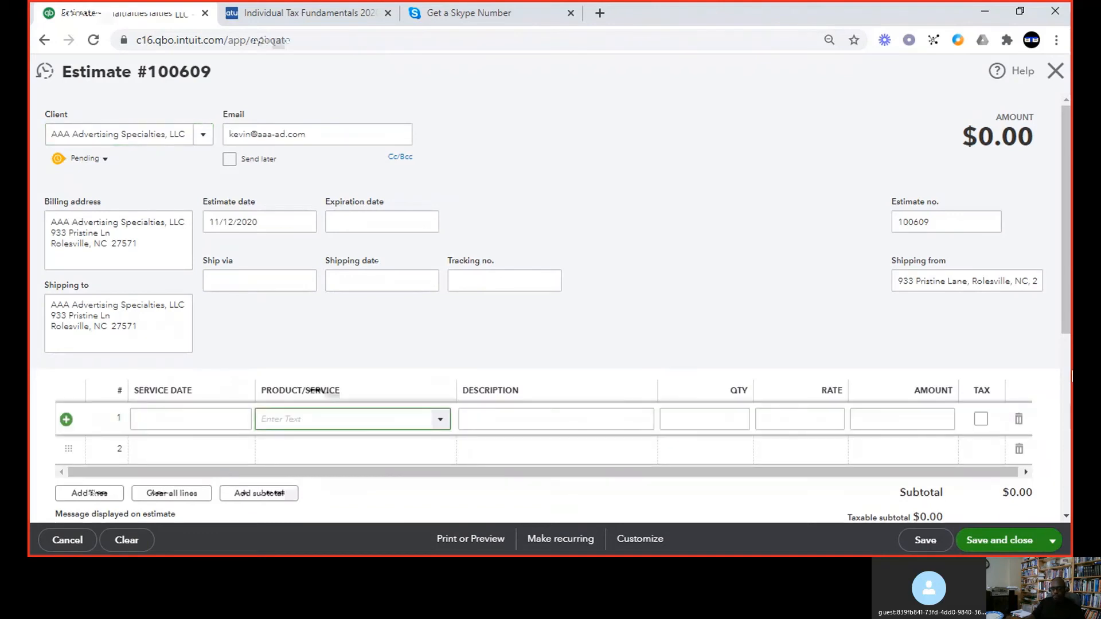
type("che")
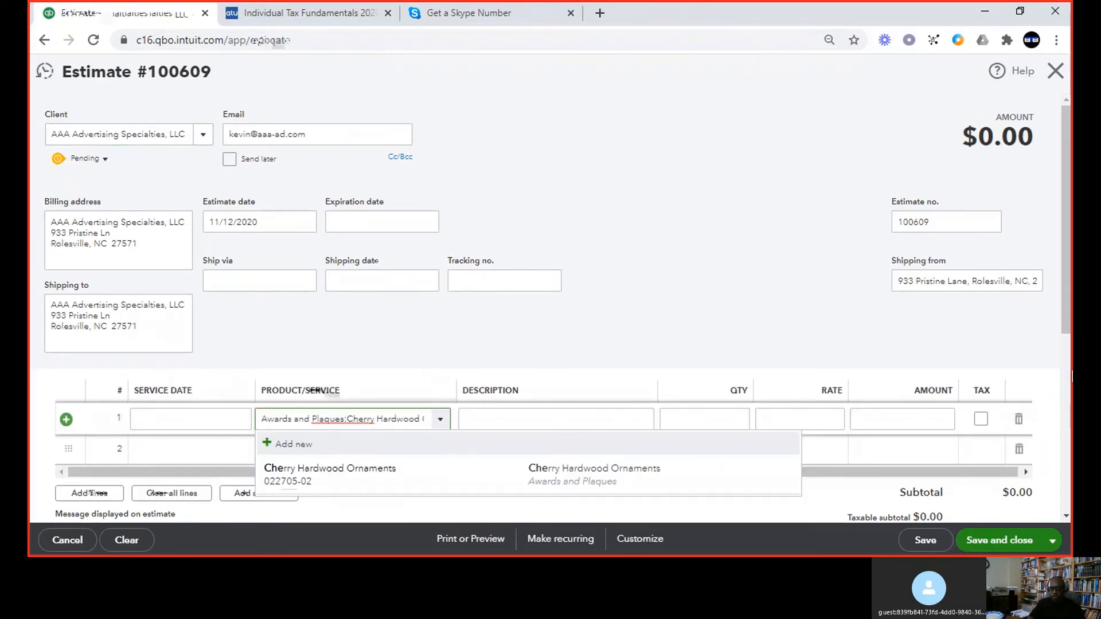
left_click(360, 487)
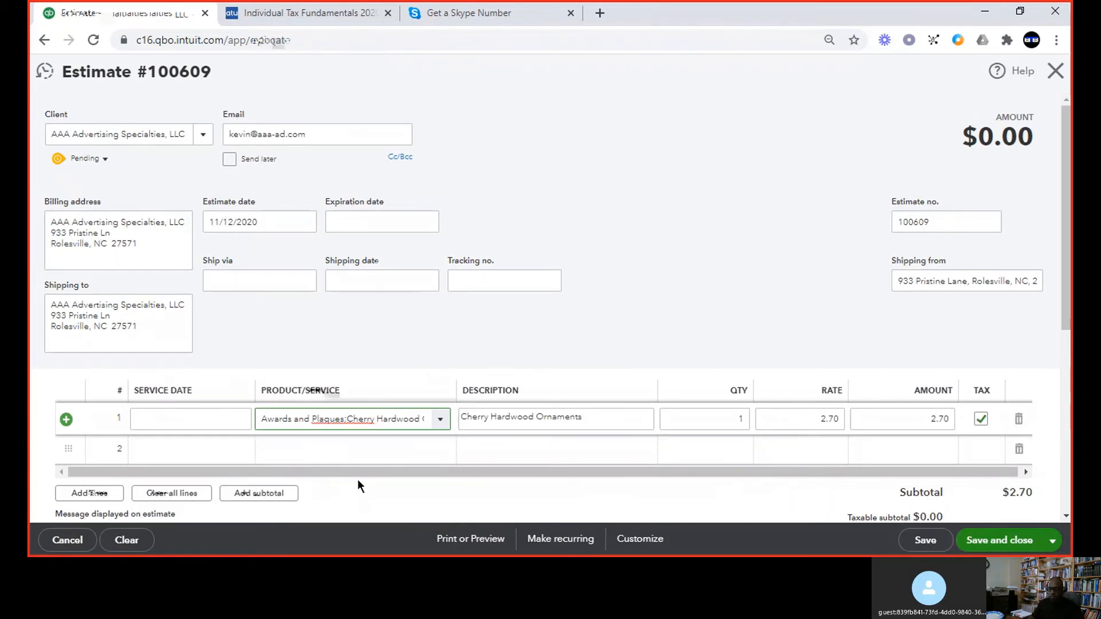
left_click(739, 419)
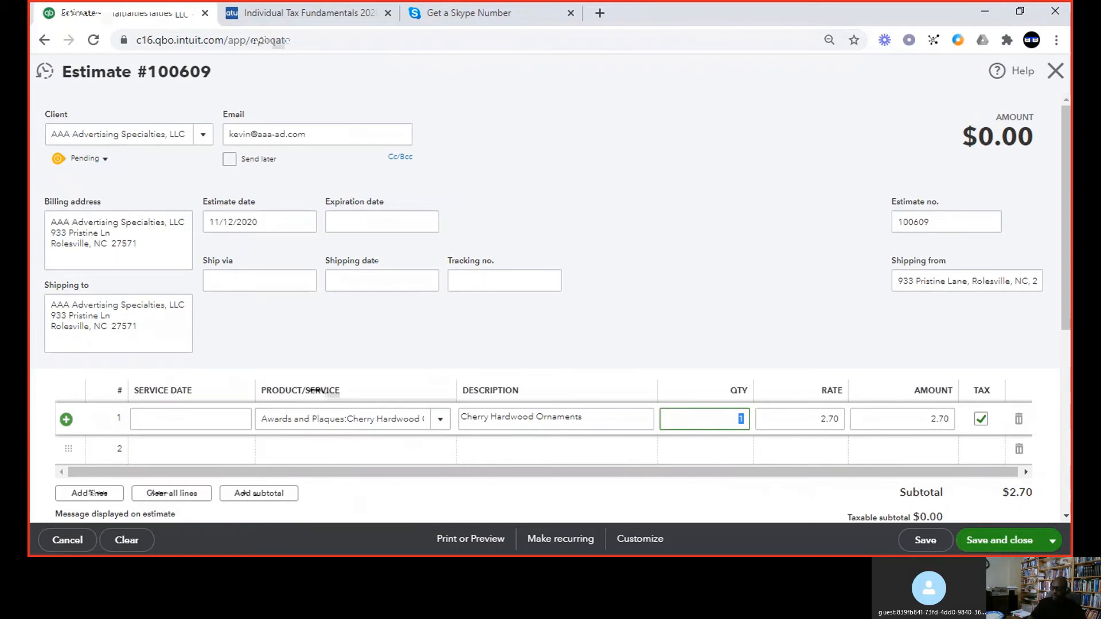
type("100")
key("Tab")
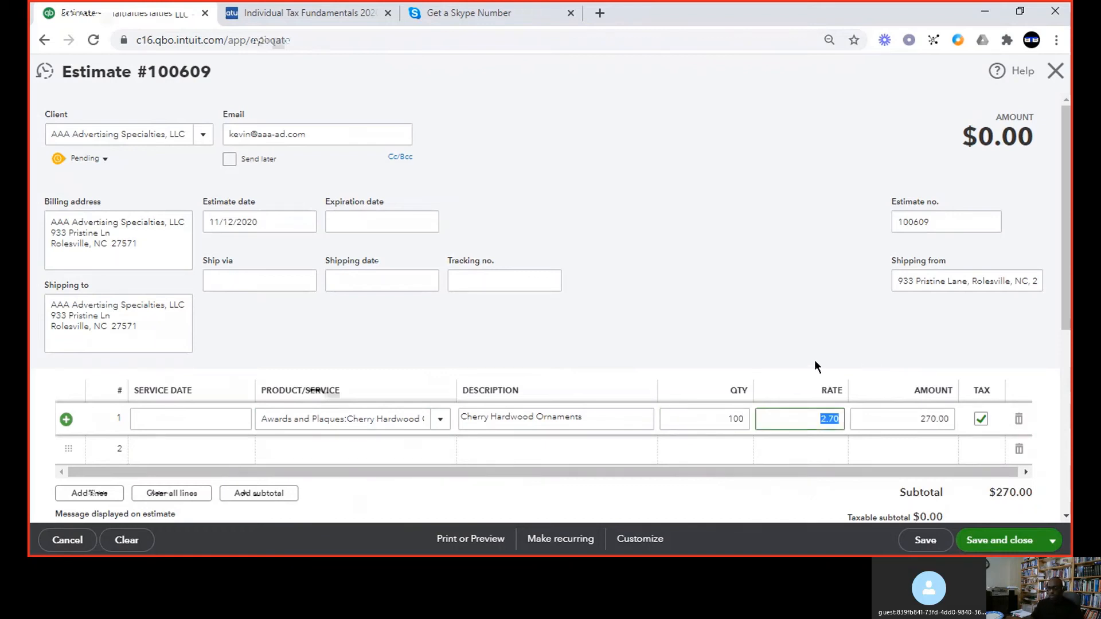
scroll(817, 366, "down", 4)
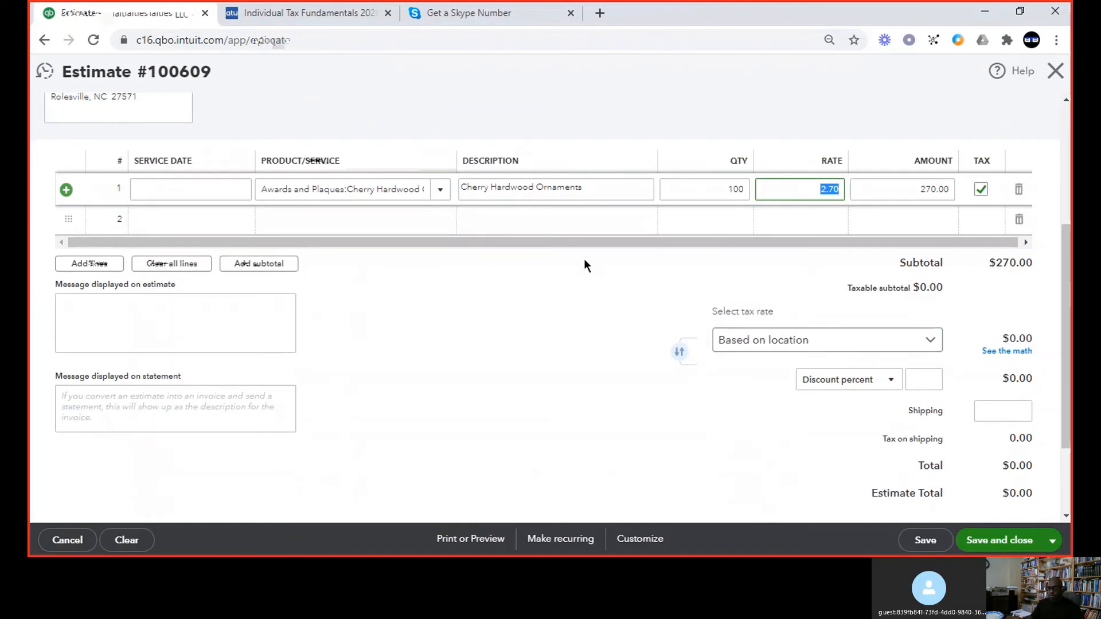
key("Tab")
key("Tab")
key("Tab")
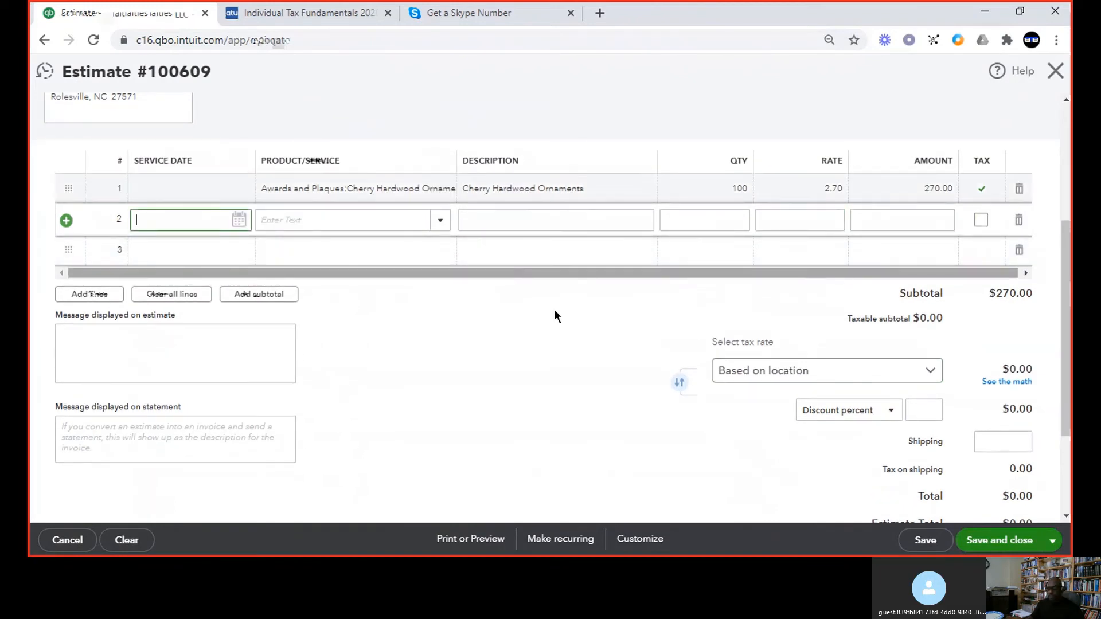
scroll(579, 419, "up", 1)
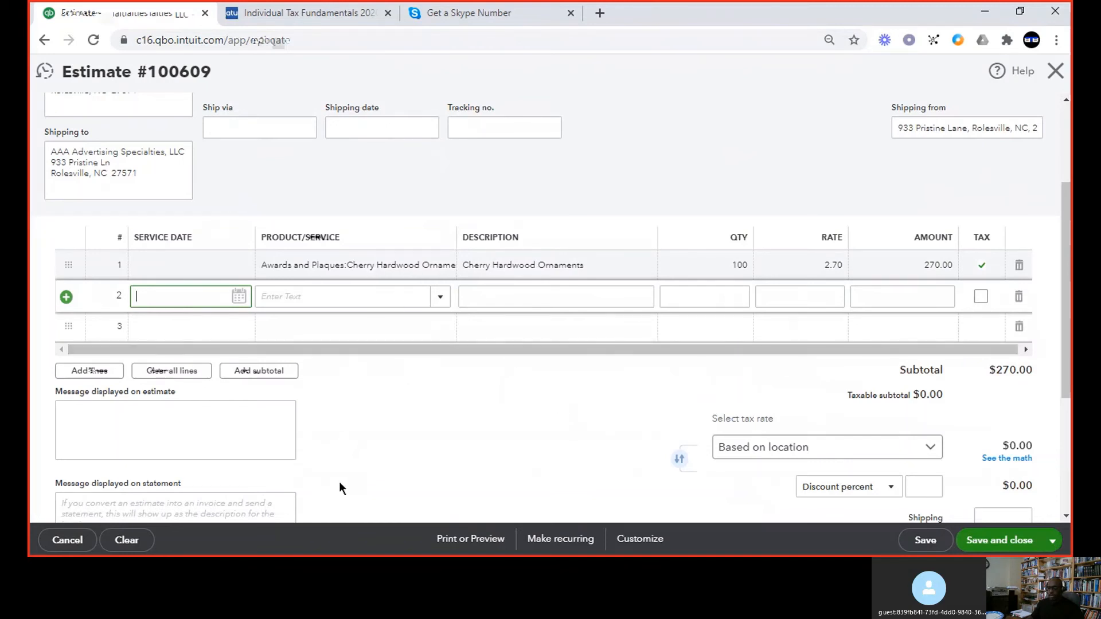
left_click(1007, 541)
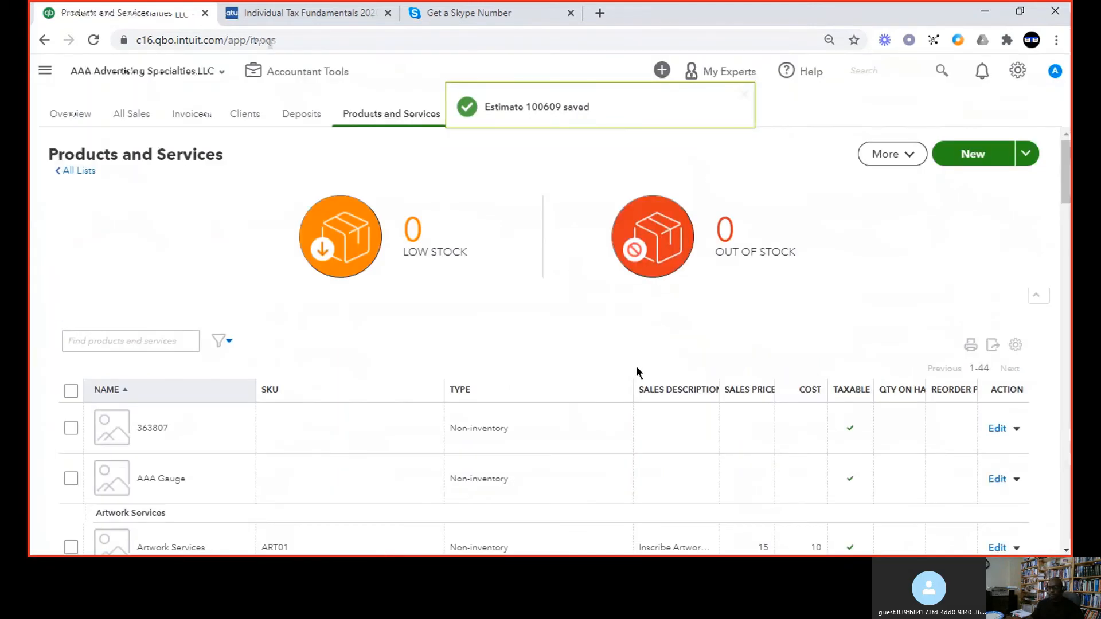
Step: Reopen the saved estimate and copy it to a purchase order for the vendor Bic Graphic USA
left_click(554, 110)
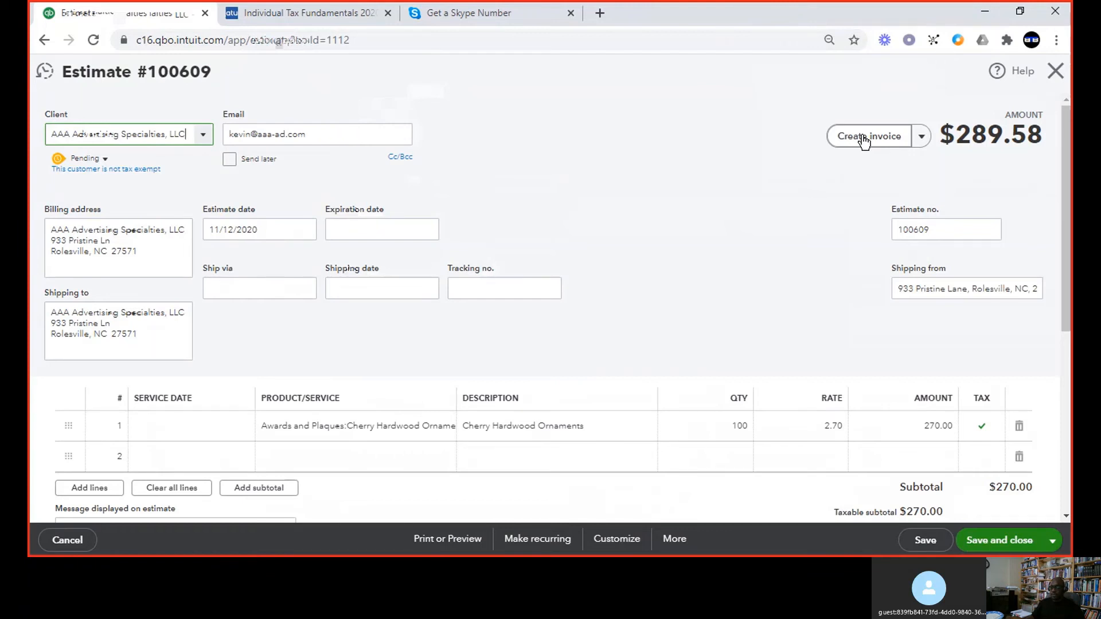
left_click(921, 141)
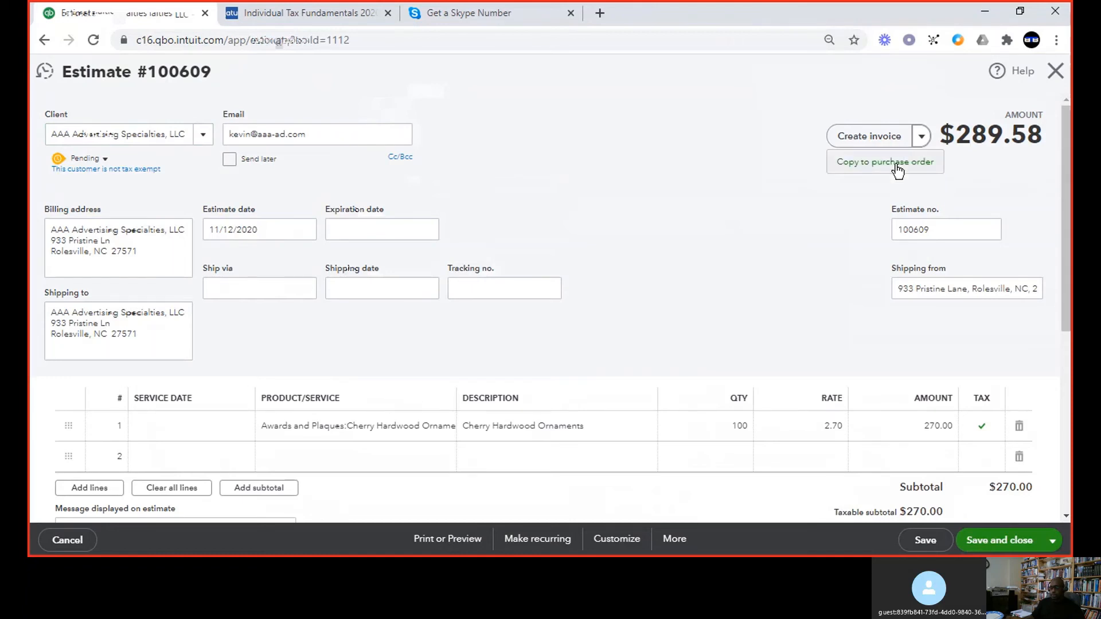
left_click(898, 165)
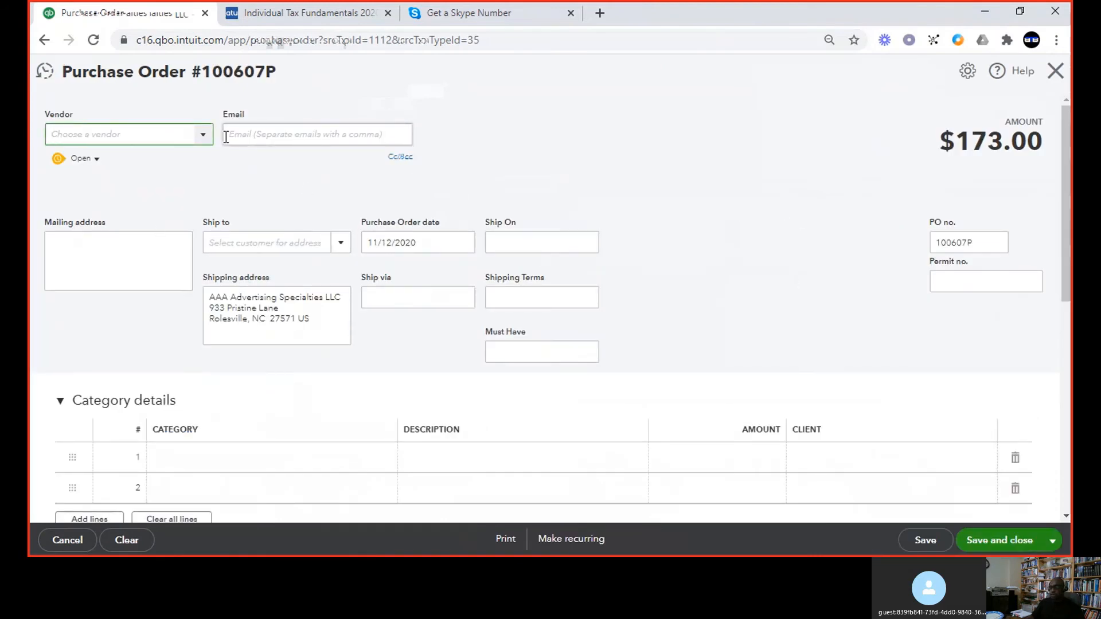
left_click(204, 137)
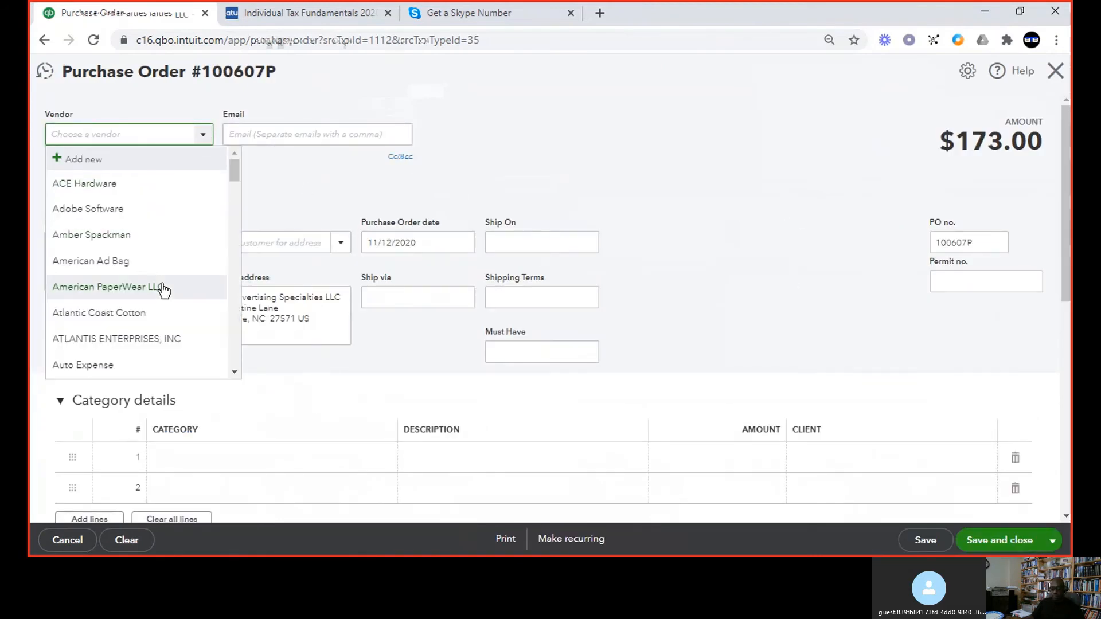
scroll(159, 289, "down", 3)
left_click(150, 264)
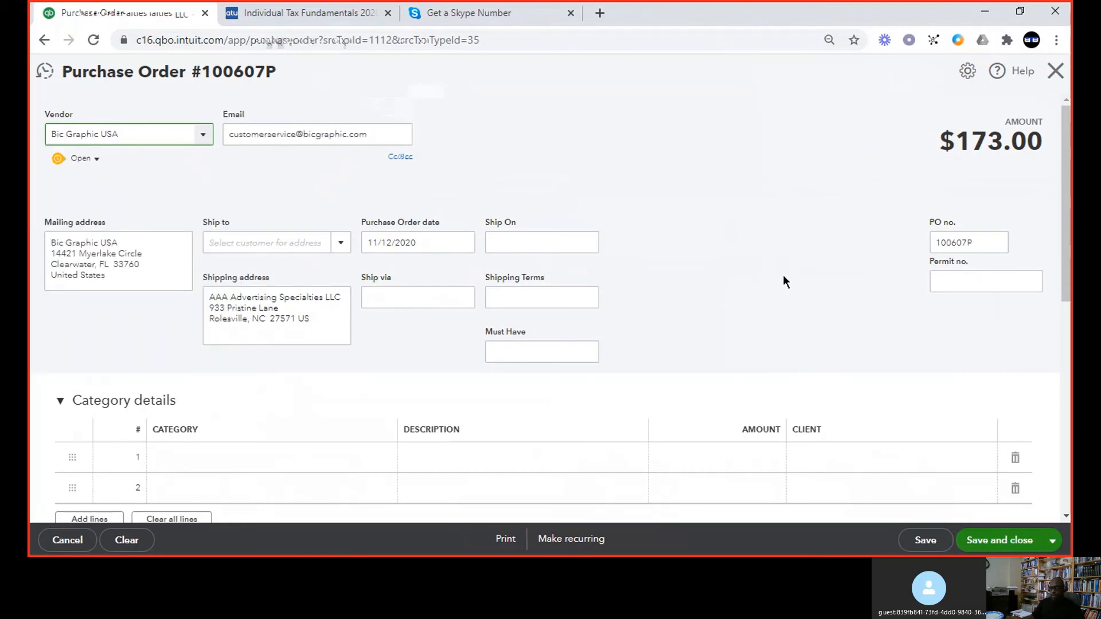
Step: Assign the purchase order's Cherry Hardwood Ornaments line to the client AAA Advertising Specialties, LLC, and save and close the order
scroll(784, 278, "down", 5)
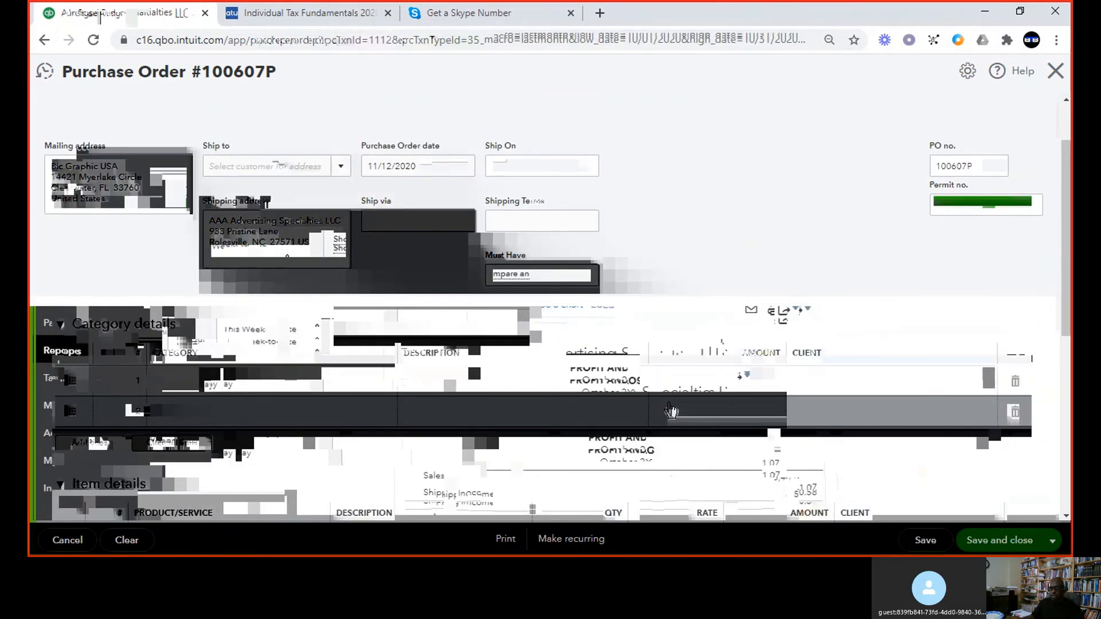
scroll(703, 411, "down", 3)
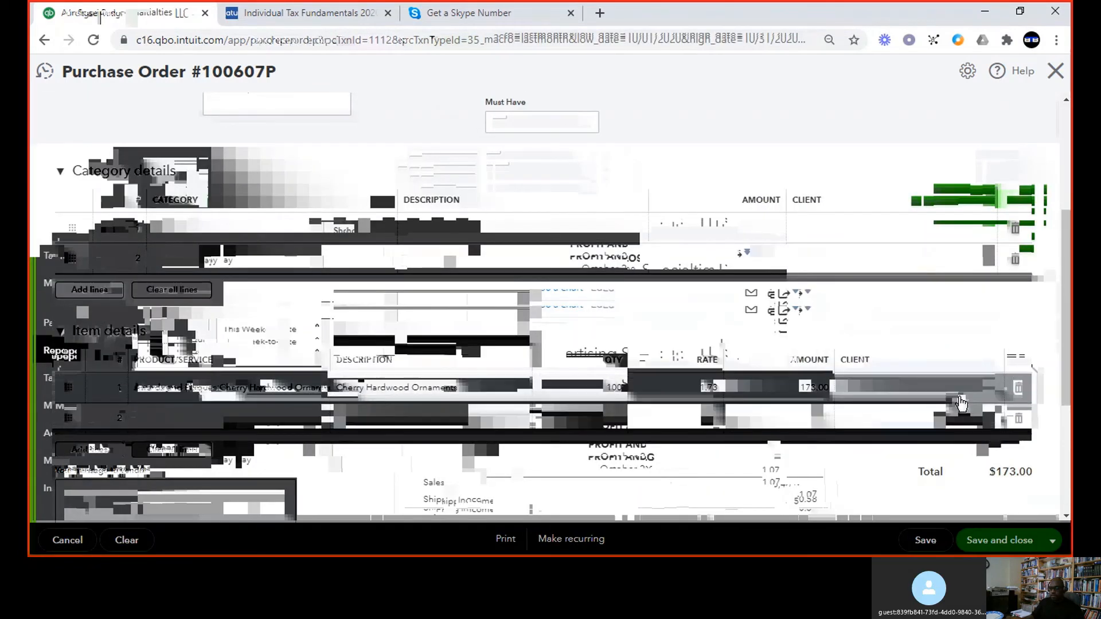
left_click(959, 399)
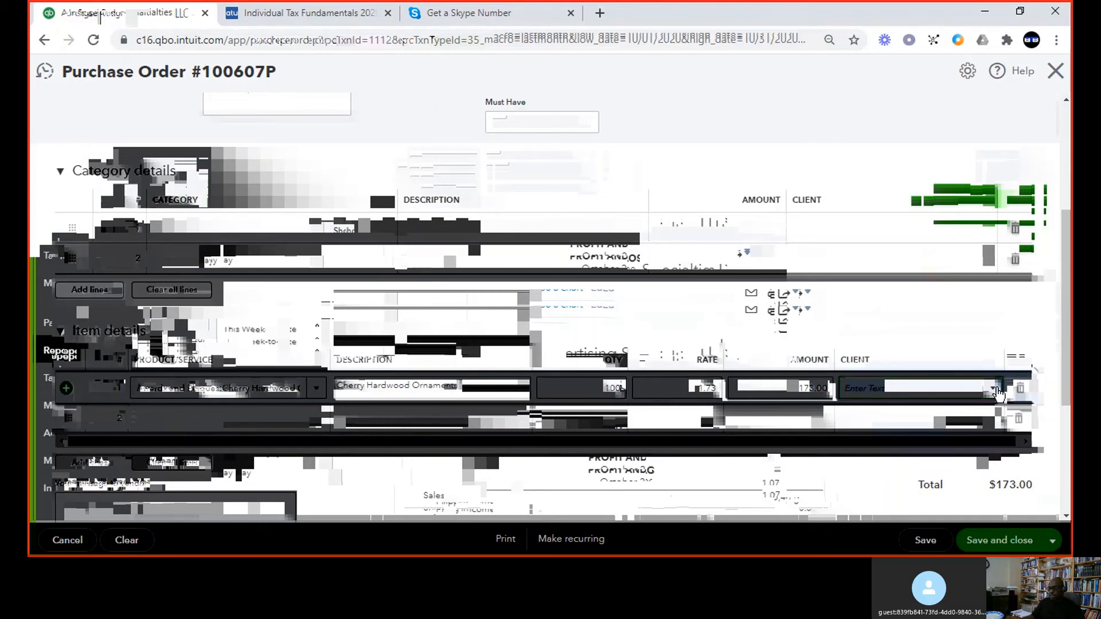
left_click(996, 390)
left_click(915, 178)
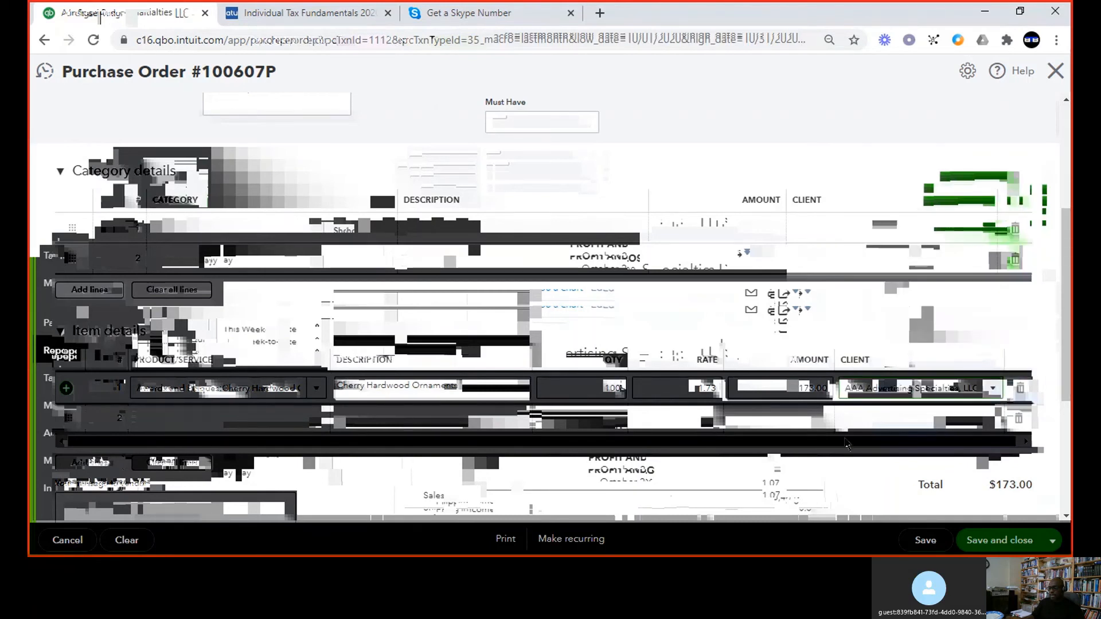
left_click(1000, 542)
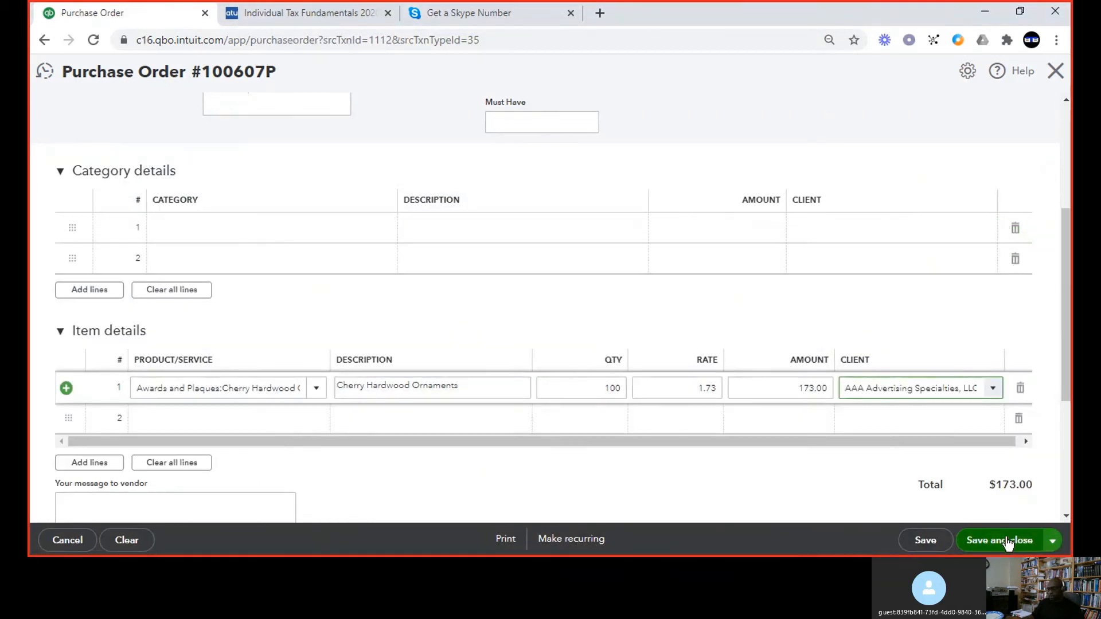
left_click(1000, 541)
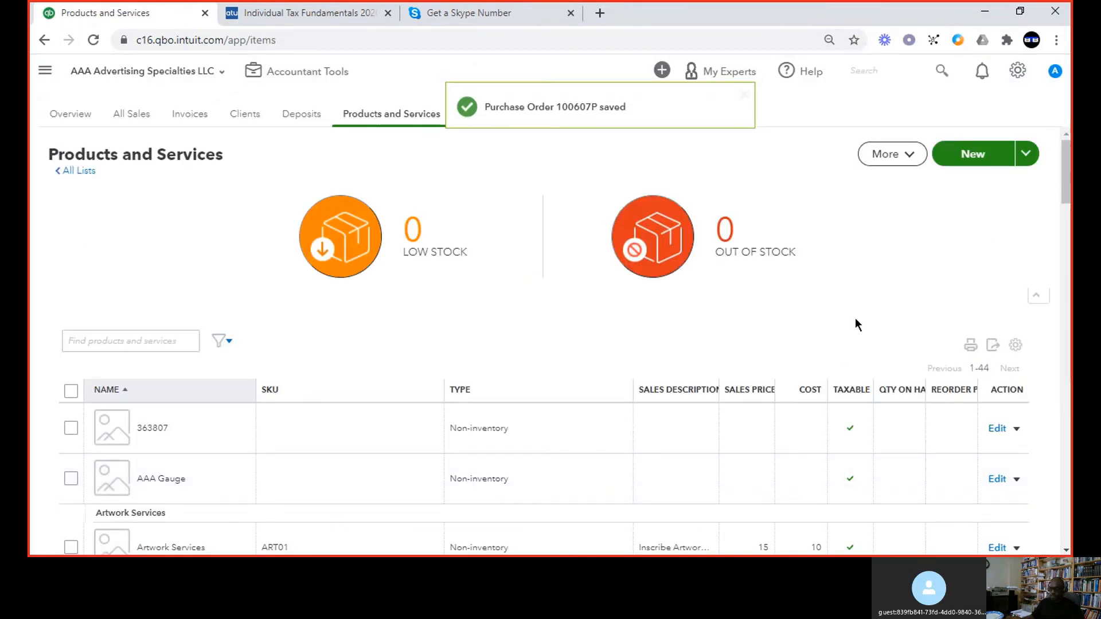
Step: Reopen the saved purchase order to review its details and billing option, and close it
left_click(581, 108)
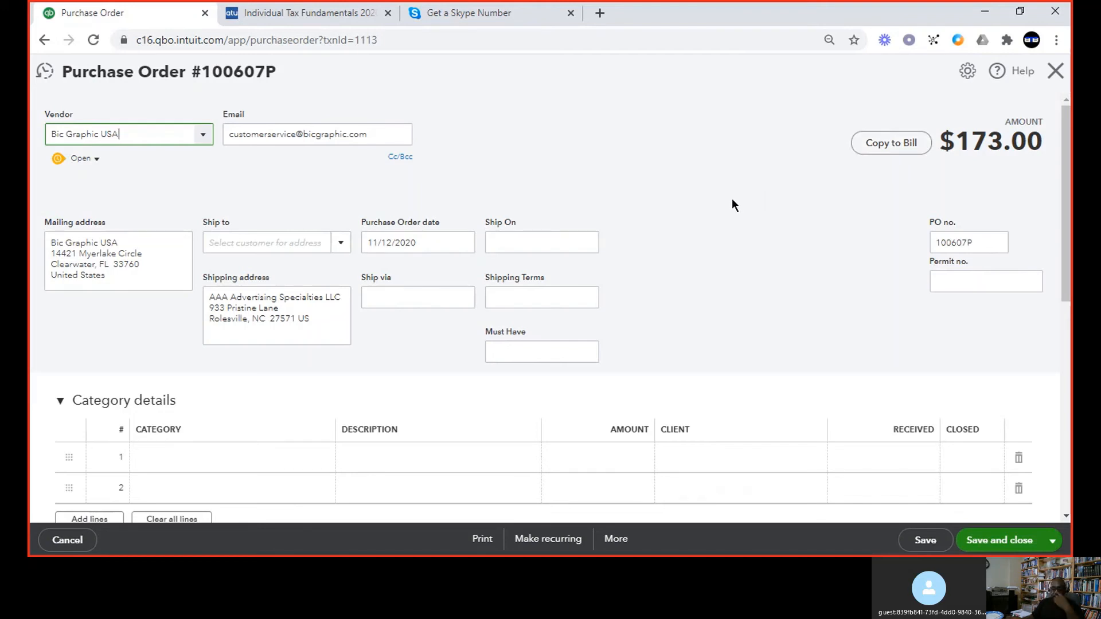
left_click(1056, 71)
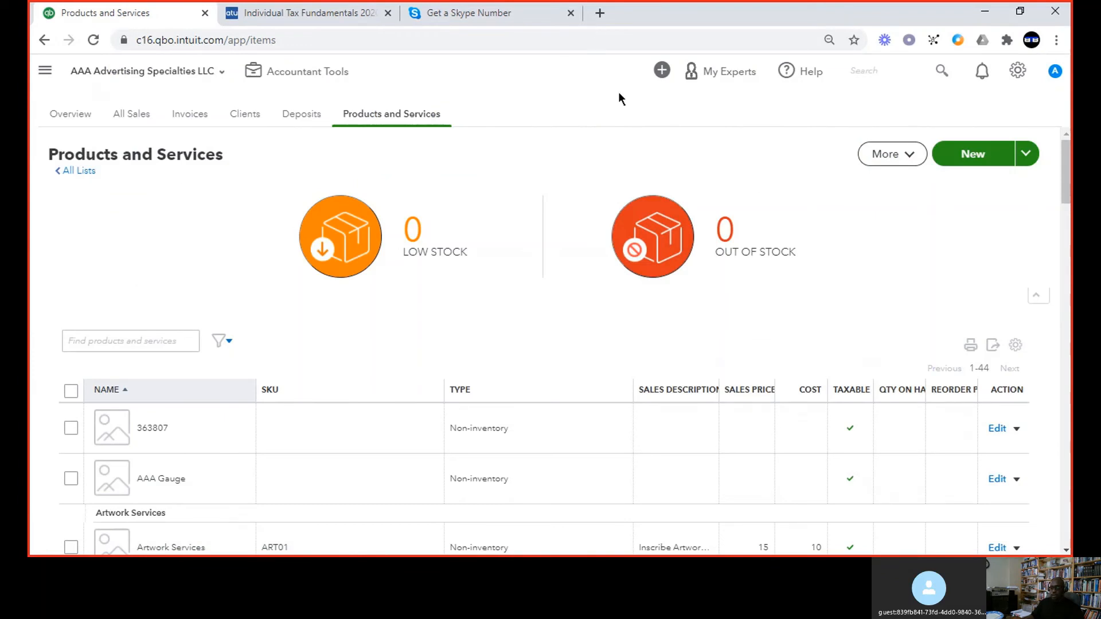
Step: Create an expense for the payee Bic Graphic USA and add its open Cherry Hardwood Ornaments purchase order to it
left_click(662, 71)
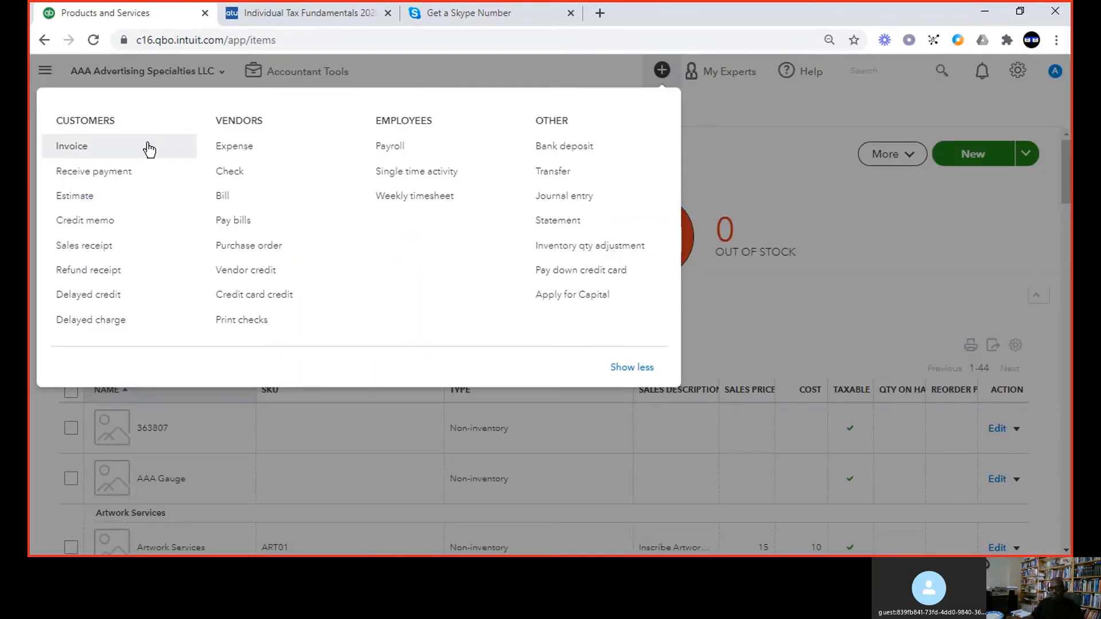
left_click(232, 147)
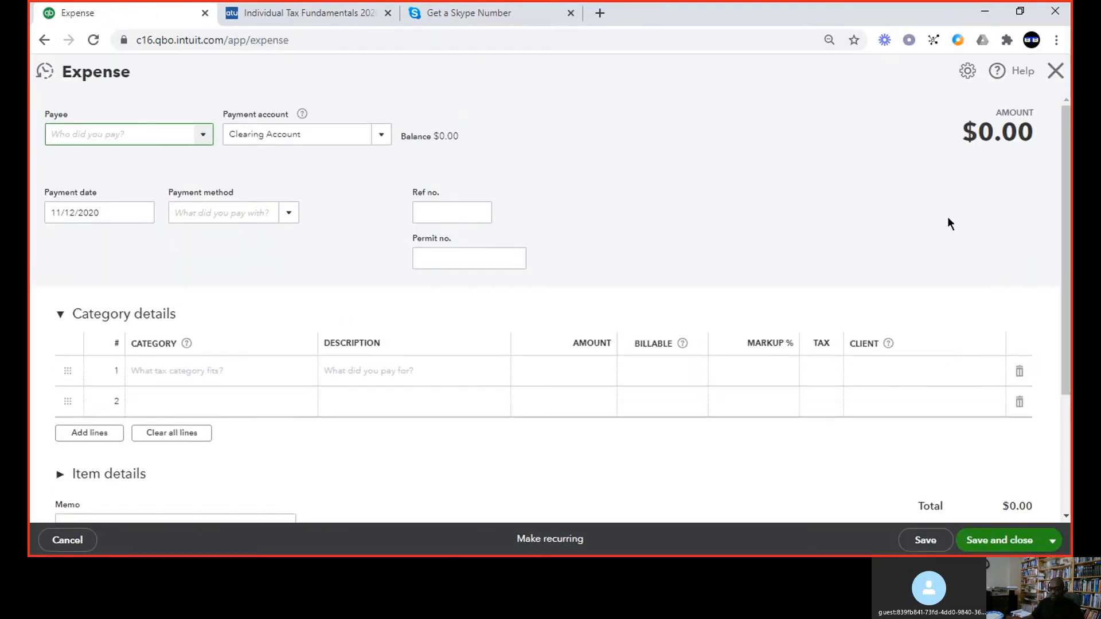
type("bic")
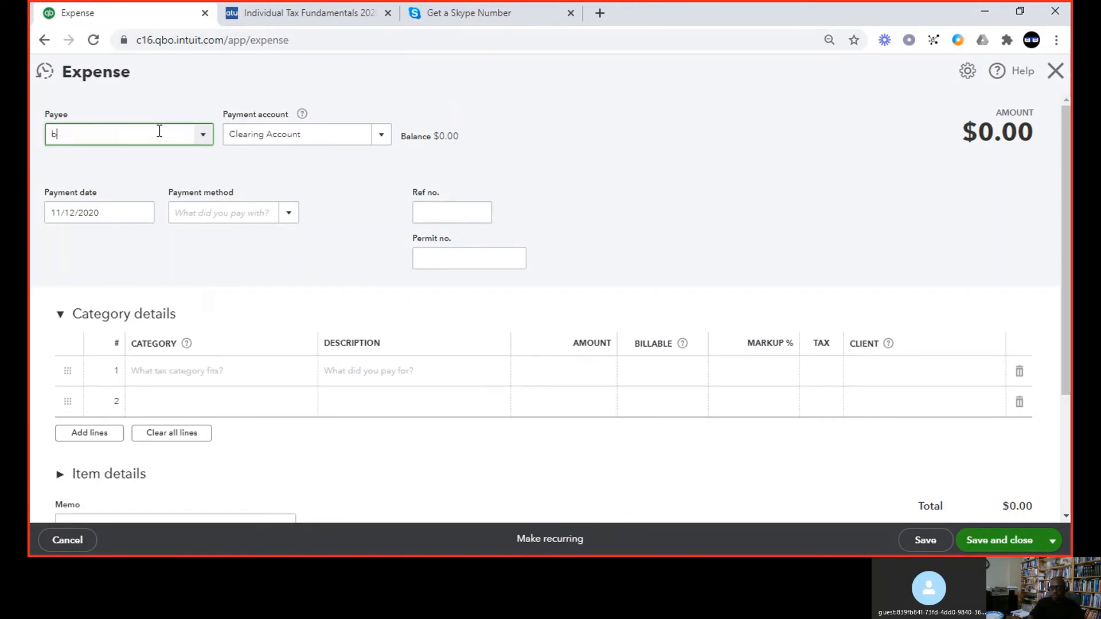
key("Tab")
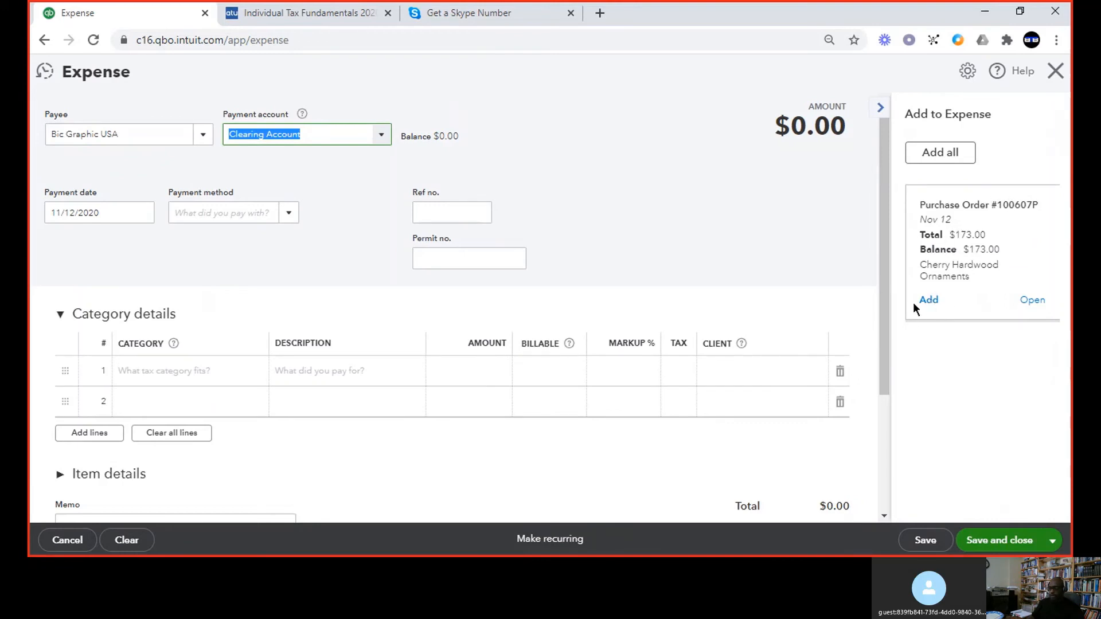
left_click(931, 302)
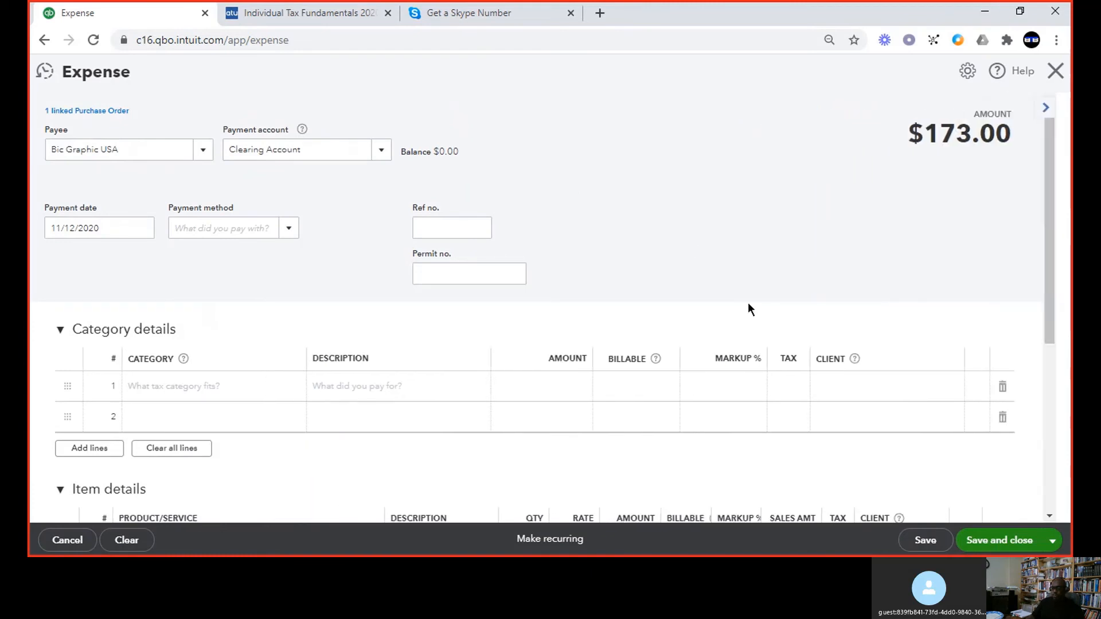
Step: Keep Clearing Account as the expense's payment account, review the linked item line, and save and close the expense
left_click(379, 154)
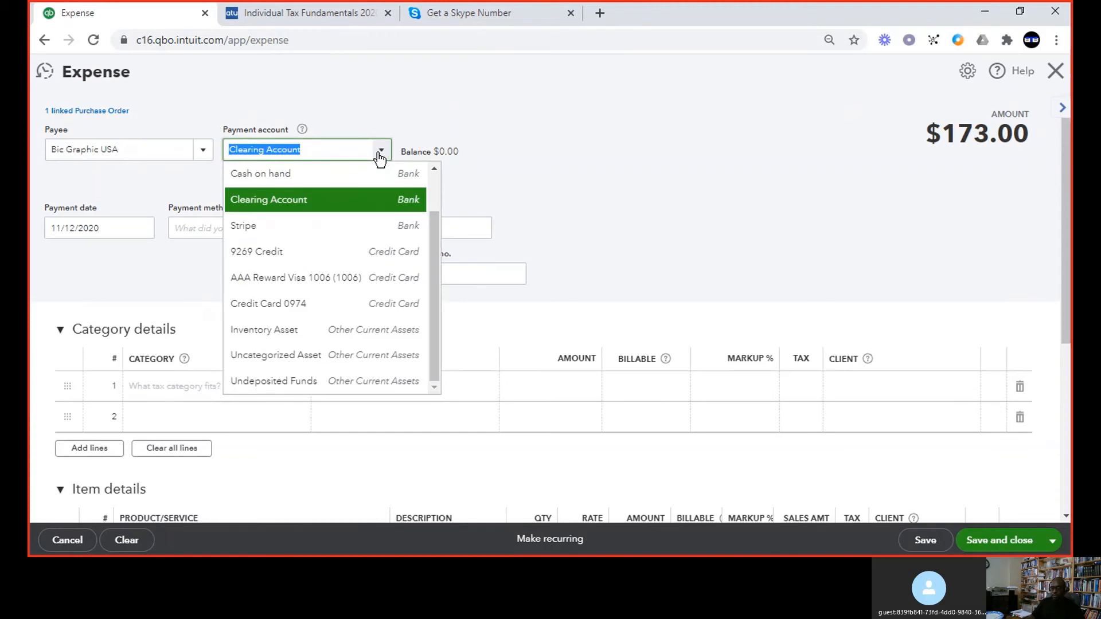
left_click(380, 154)
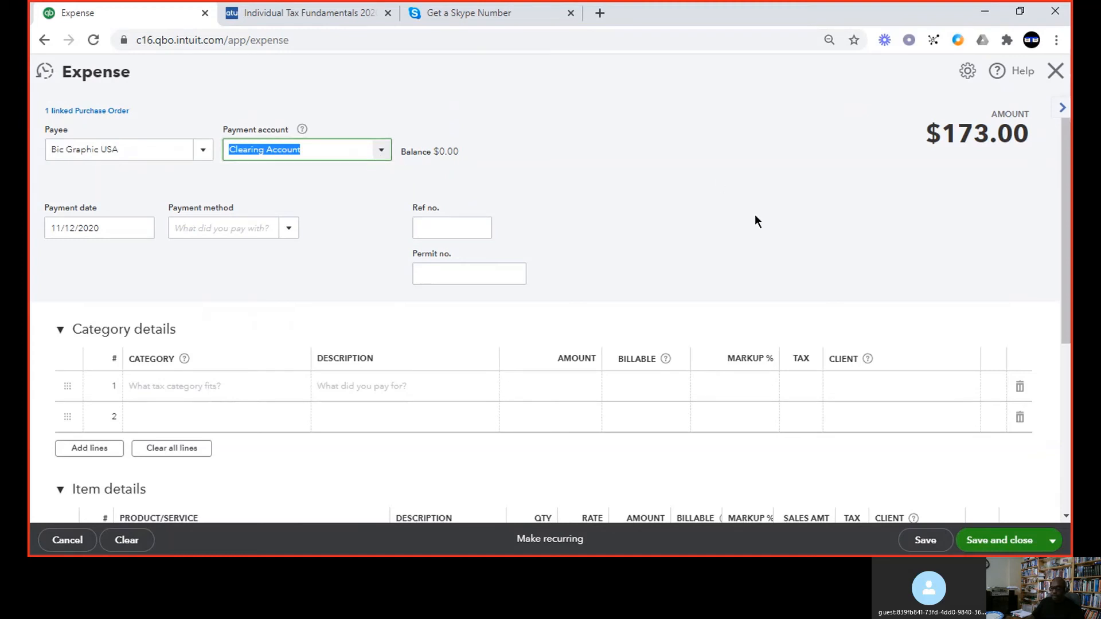
scroll(612, 274, "down", 4)
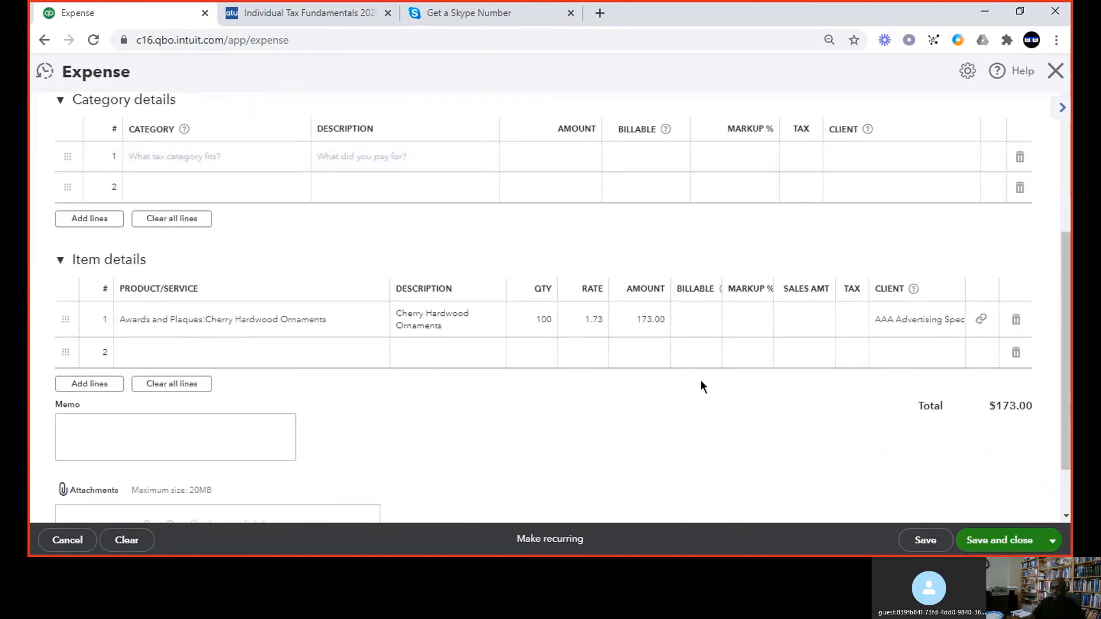
scroll(716, 332, "up", 4)
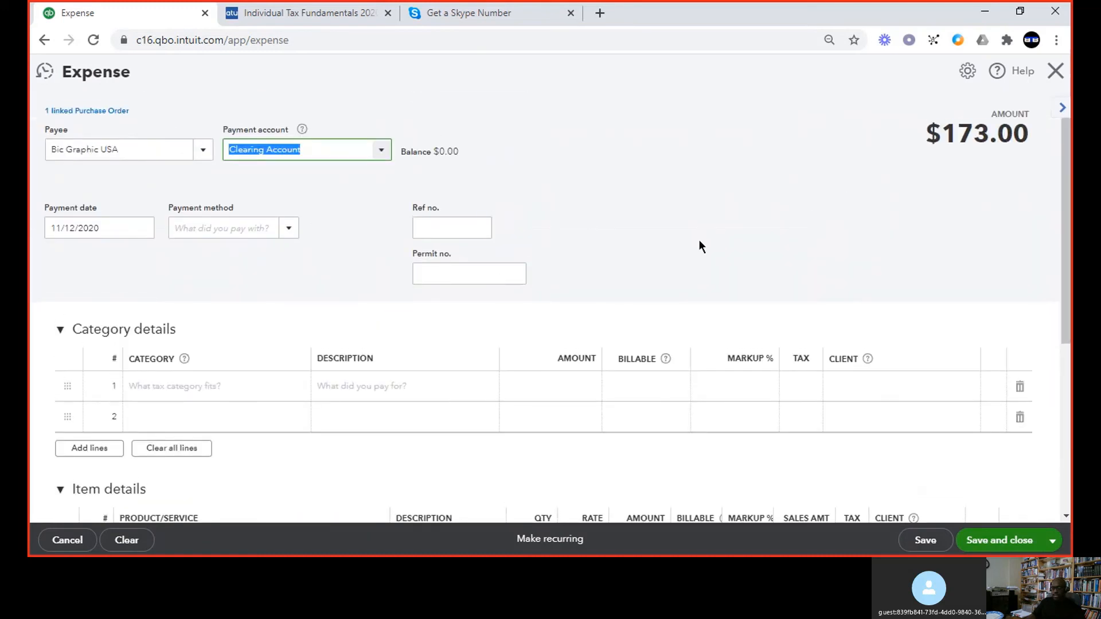
scroll(699, 240, "down", 4)
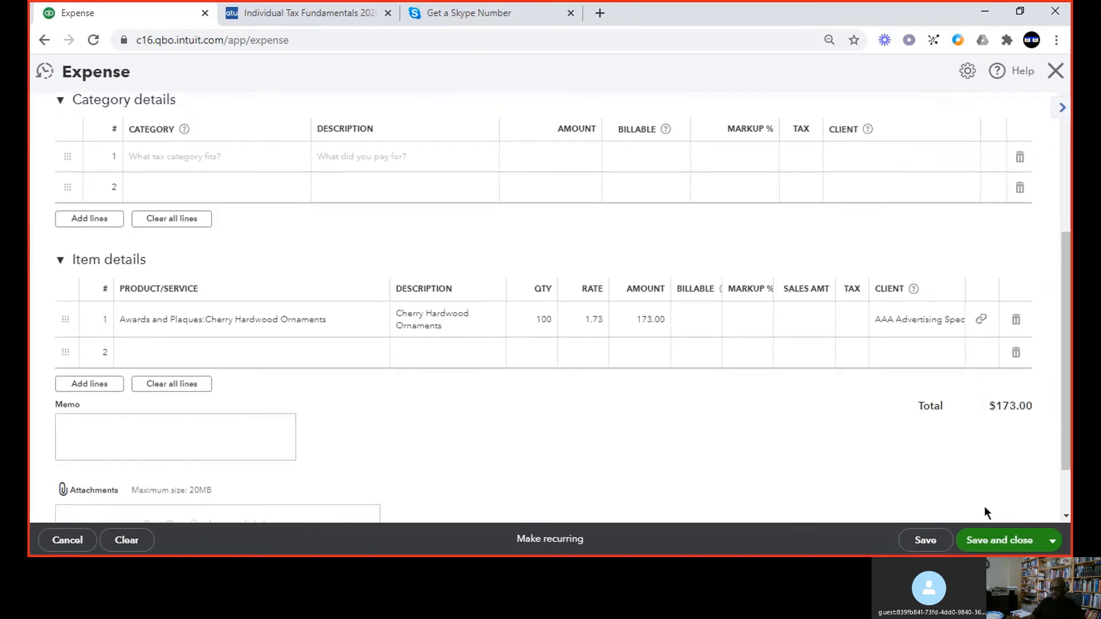
left_click(998, 540)
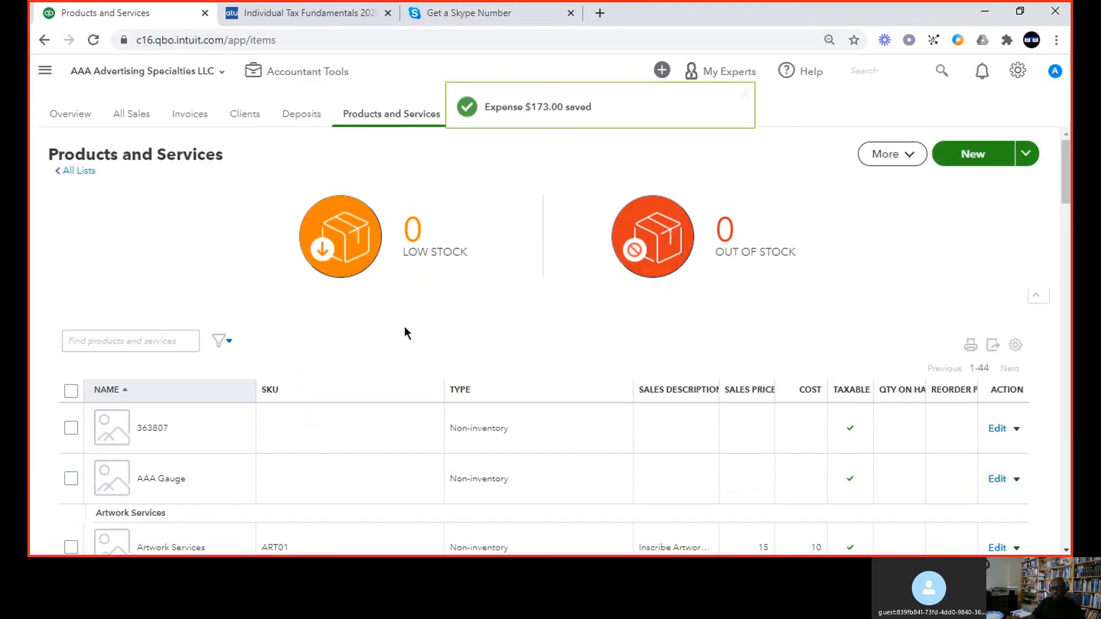
Step: Create an invoice from the pending AAA Advertising Specialties estimate for the remaining total of all lines, and save and close it
left_click(133, 114)
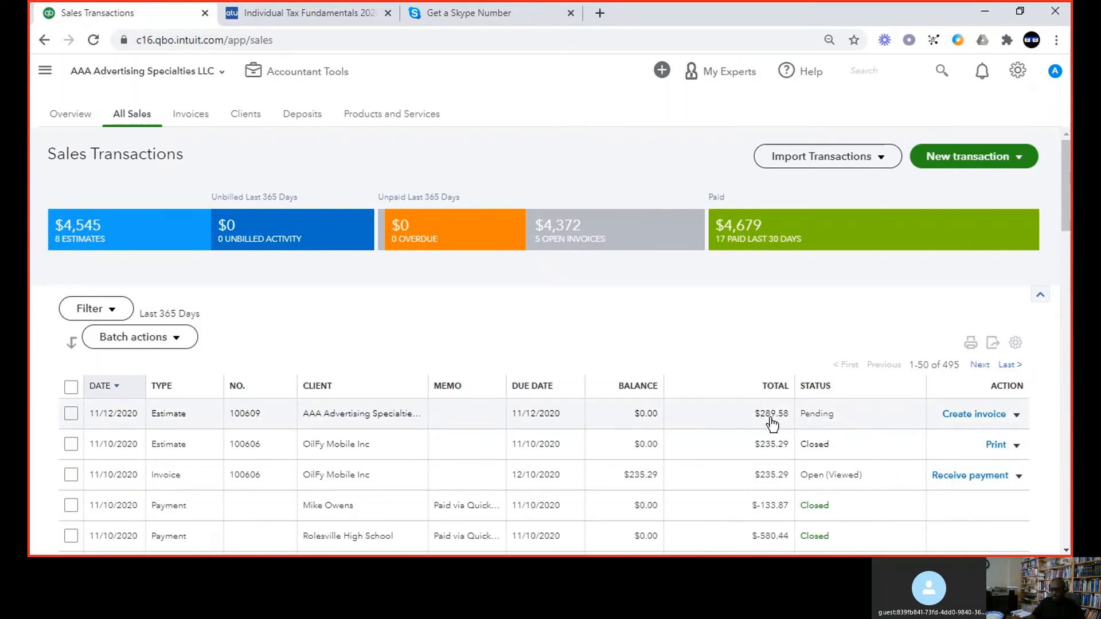
left_click(981, 417)
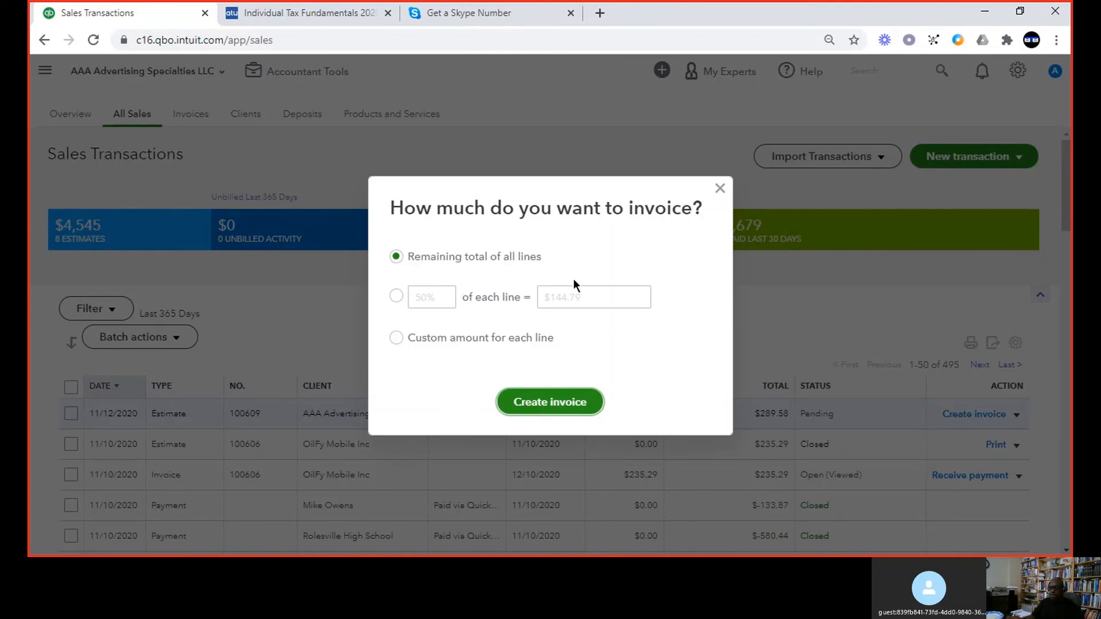
left_click(578, 400)
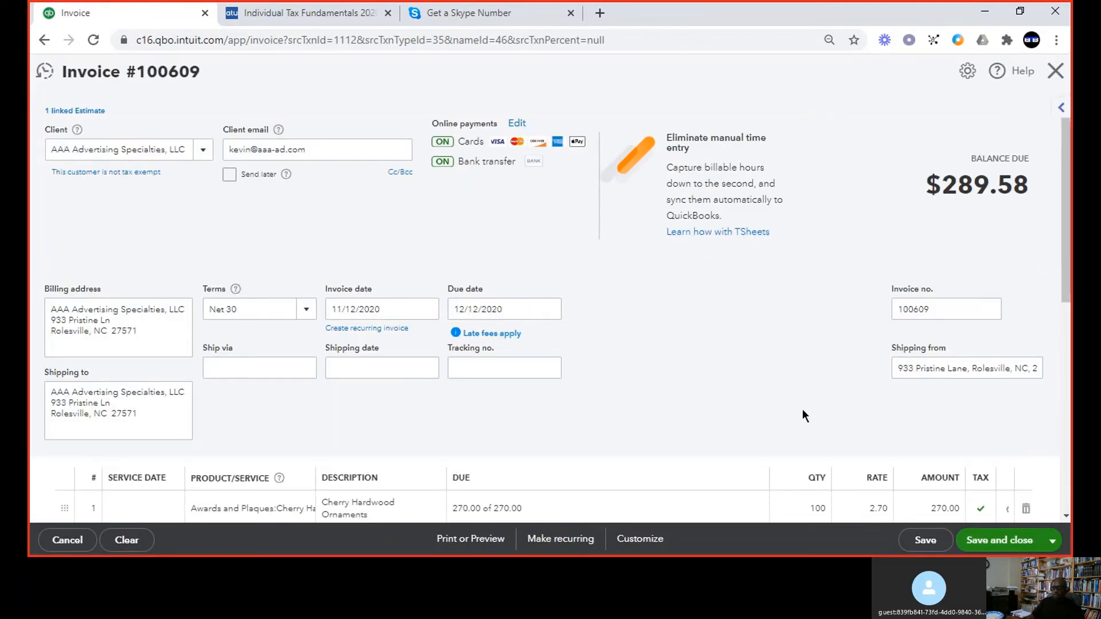
left_click(1004, 544)
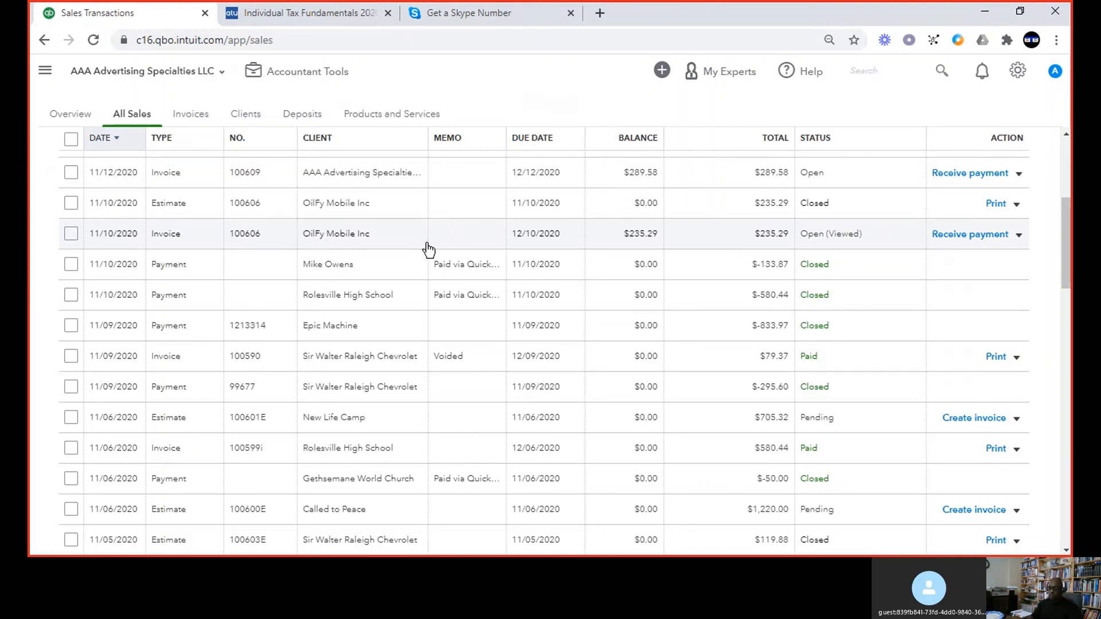
Step: From a blank estimate, start a non-inventory product marked as purchased from a vendor, and discard both without saving
left_click(661, 70)
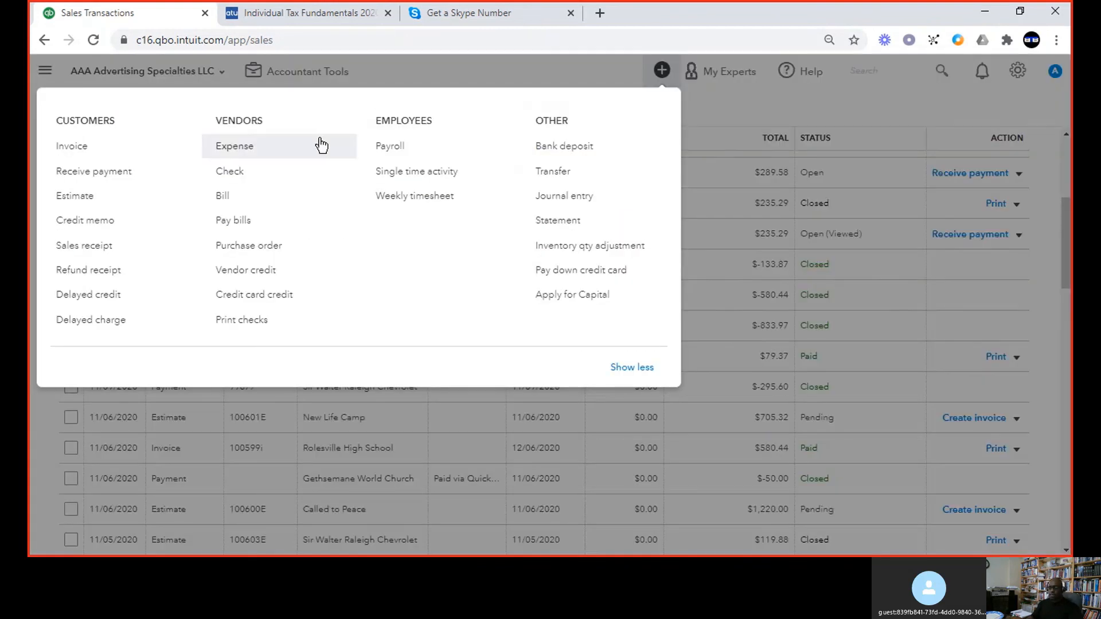
left_click(105, 193)
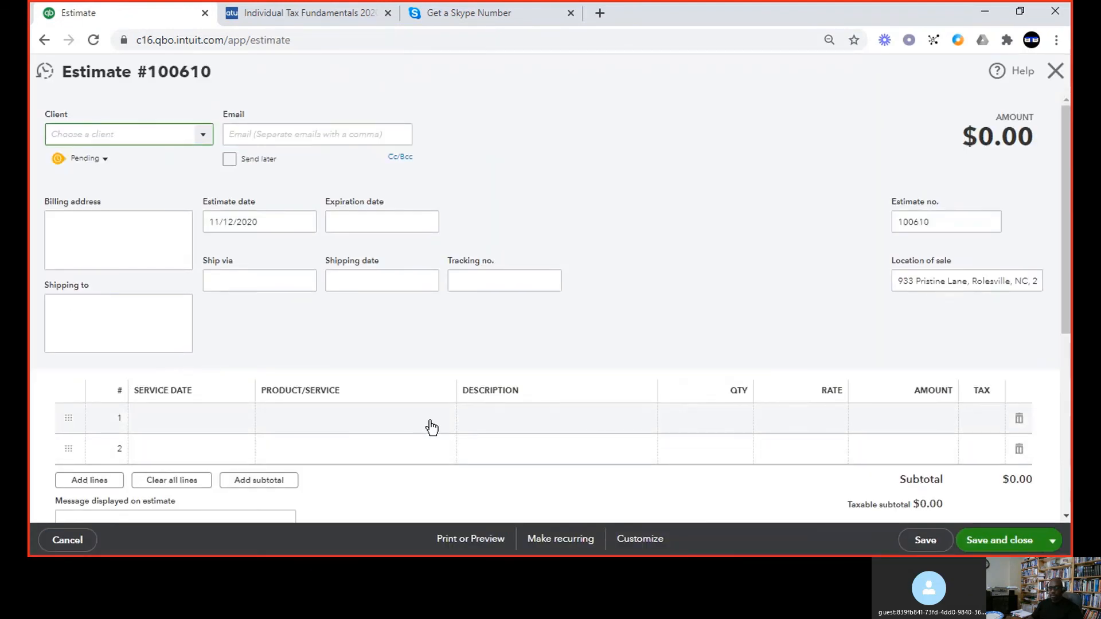
left_click(443, 422)
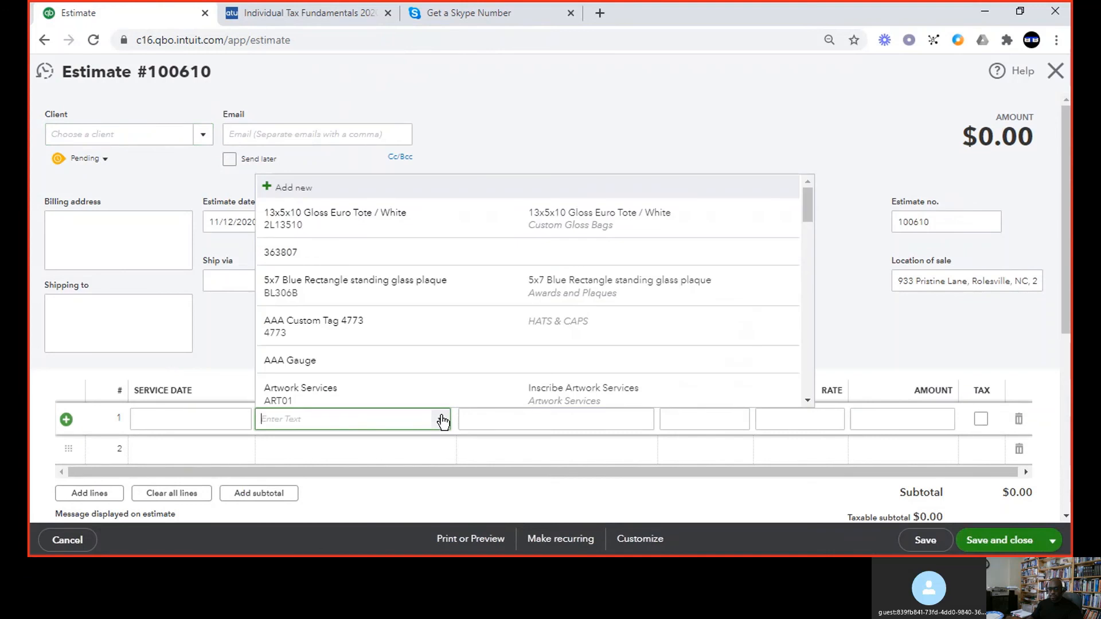
left_click(321, 190)
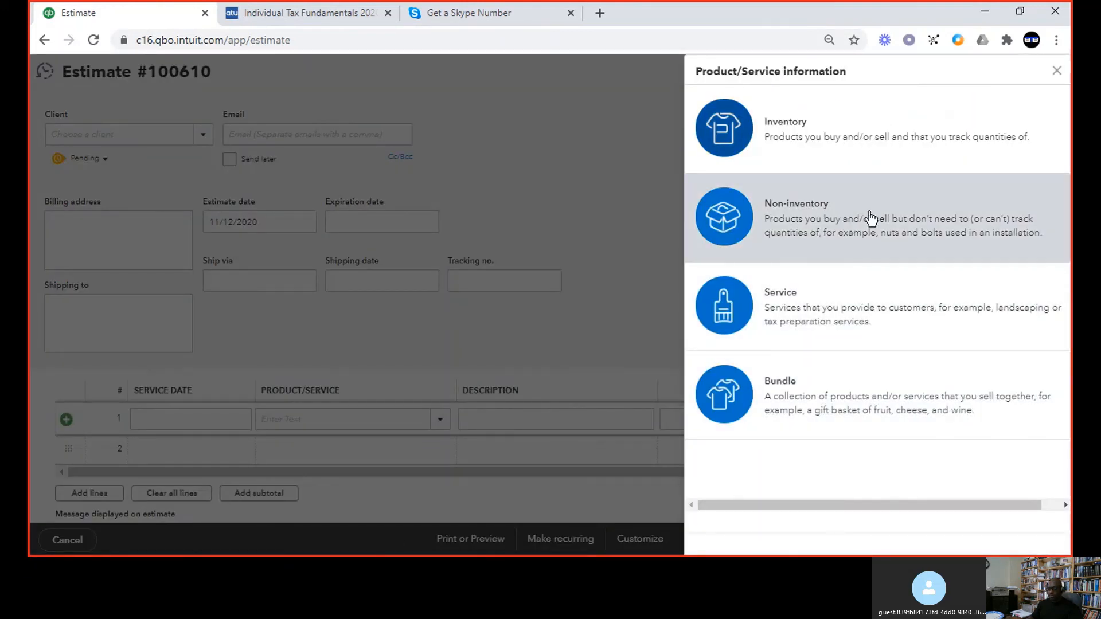
left_click(870, 217)
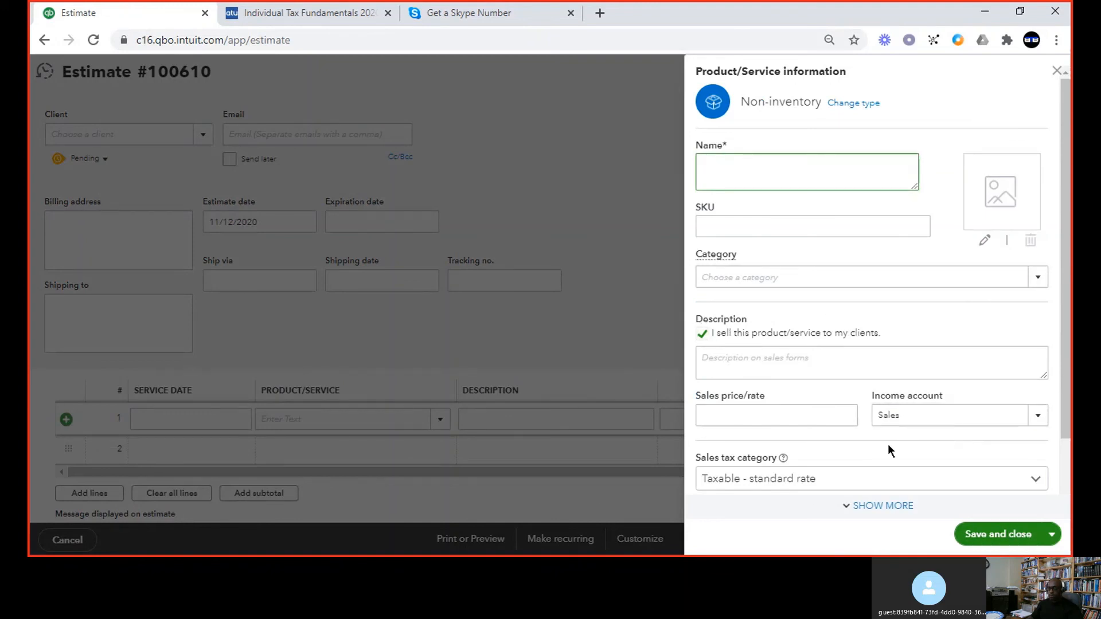
scroll(888, 443, "down", 2)
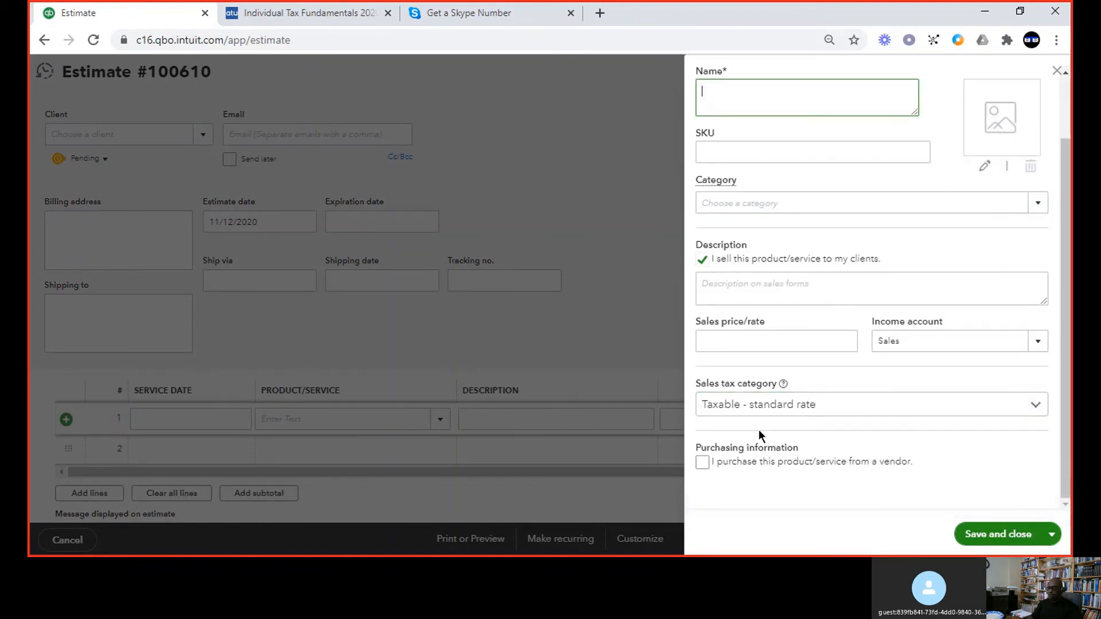
left_click(695, 455)
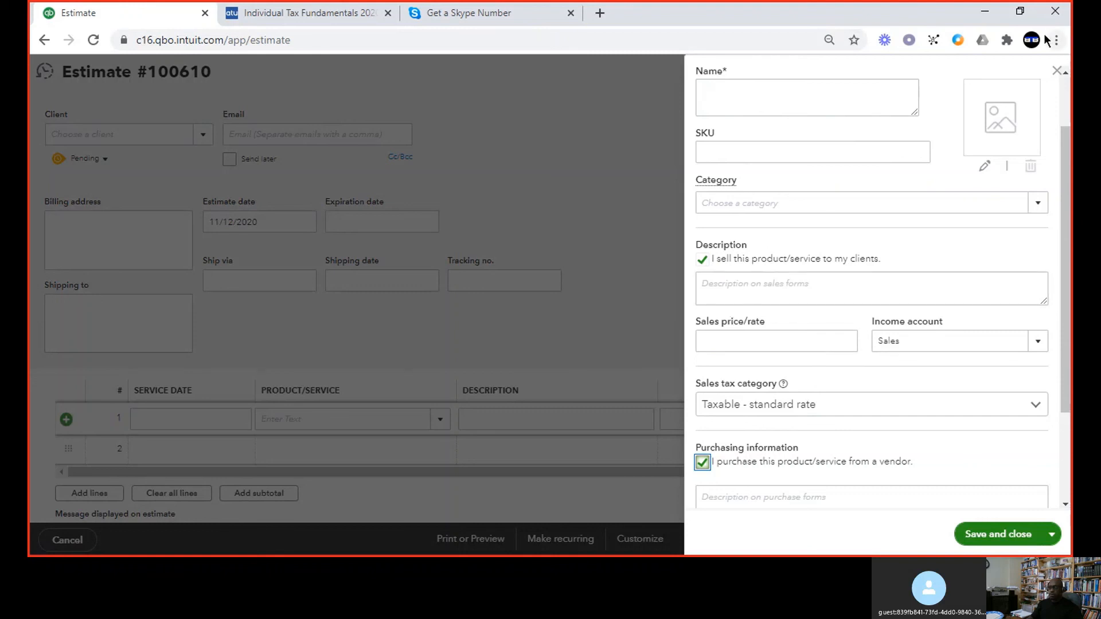
left_click(1056, 73)
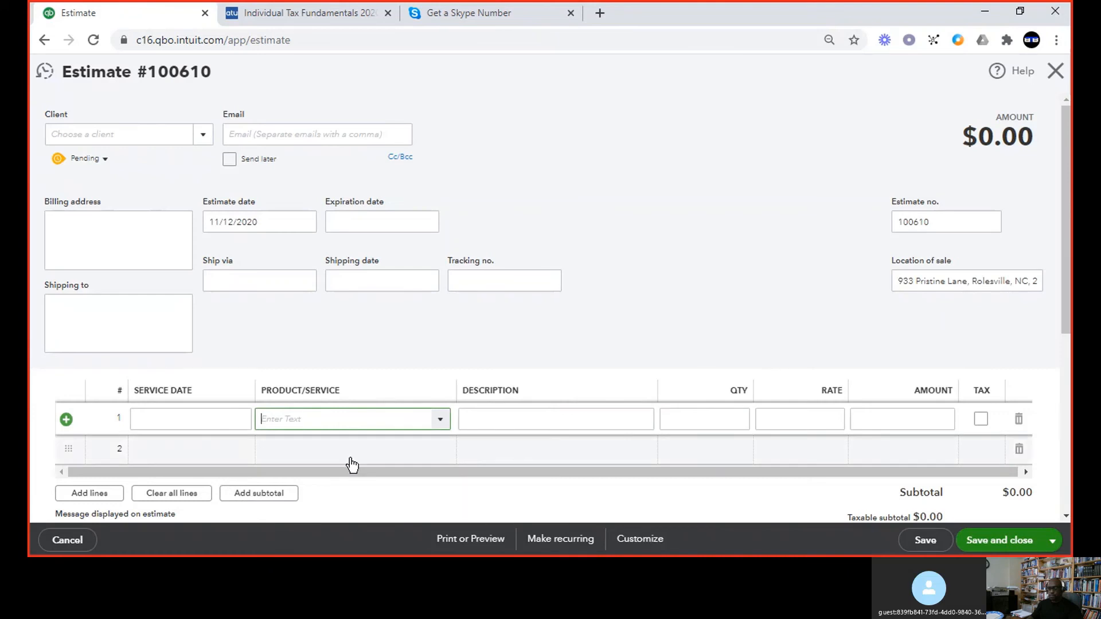
left_click(1055, 72)
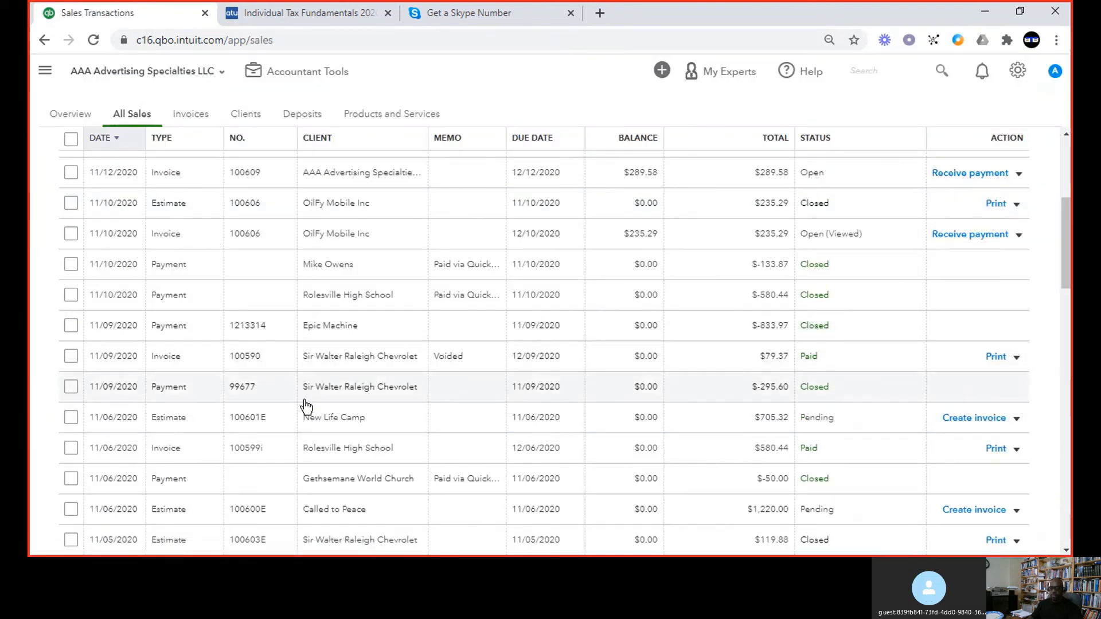
Step: Open the Profit and Loss report from the favorite standard reports
scroll(332, 361, "up", 5)
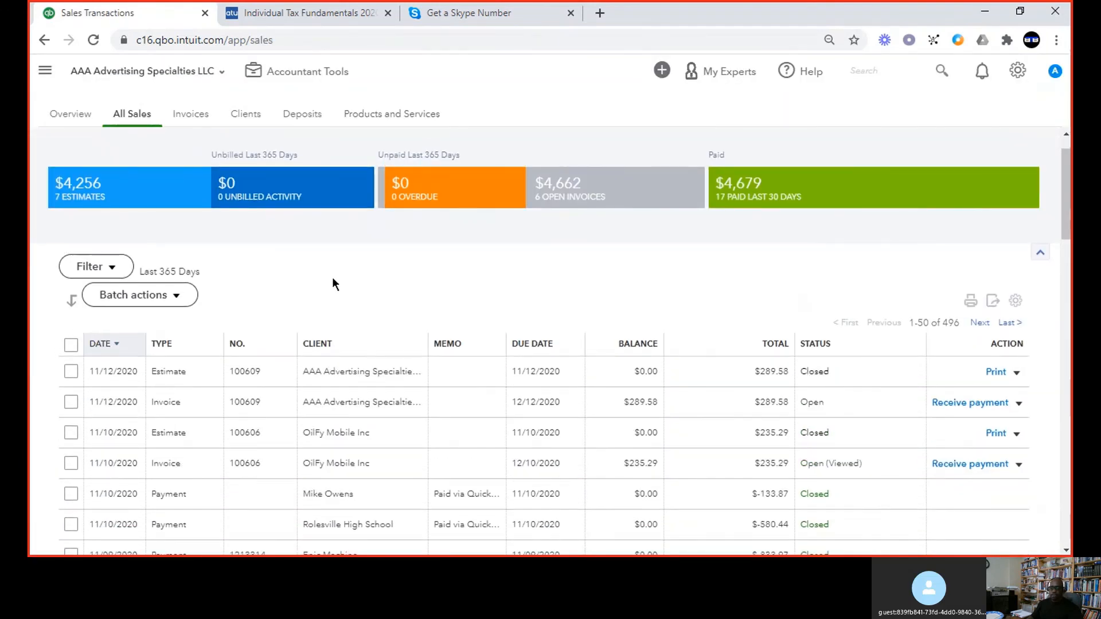
left_click(44, 70)
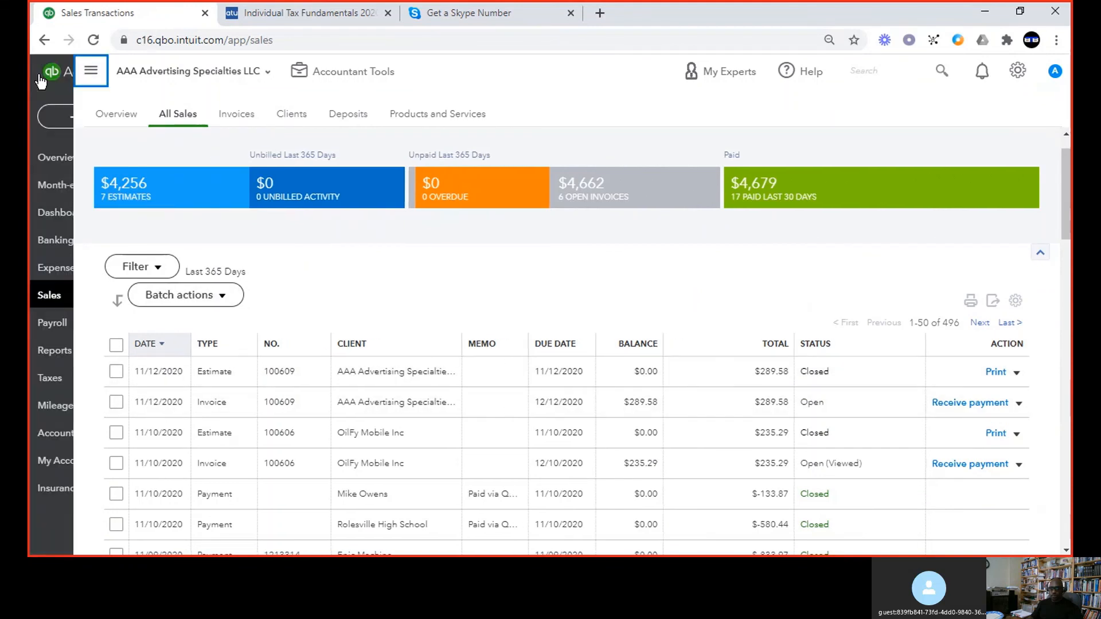
mouse_move(90, 301)
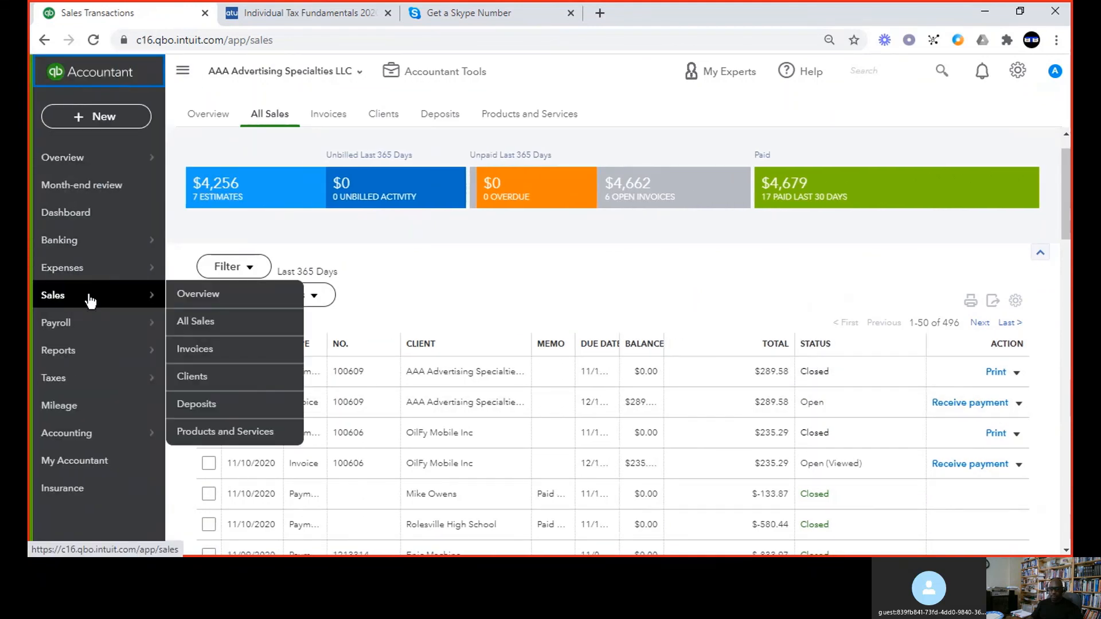
mouse_move(76, 353)
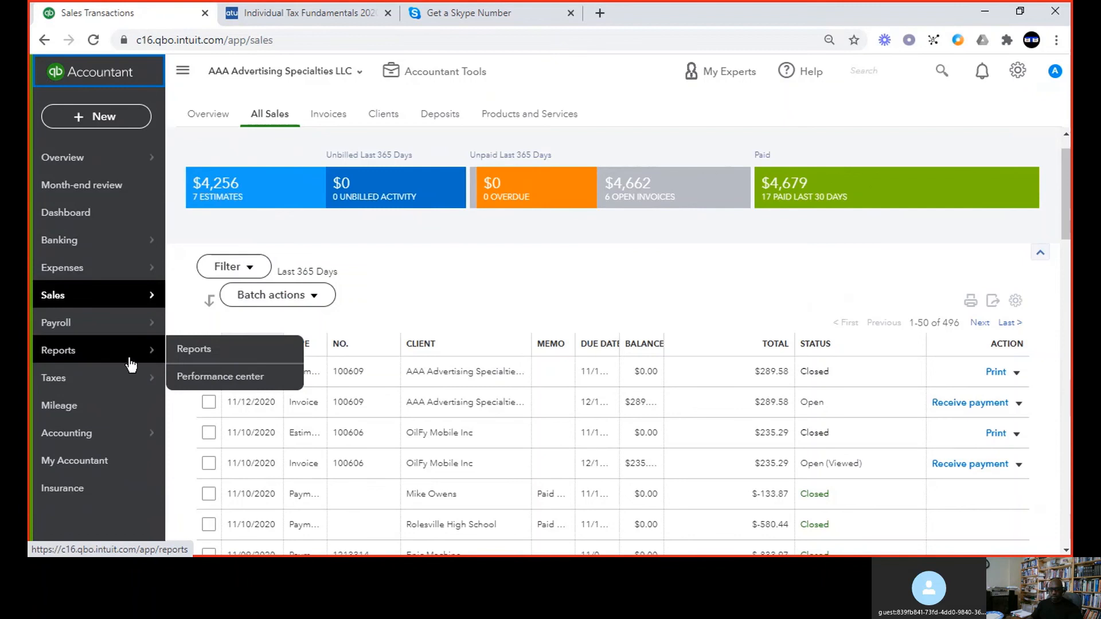
left_click(206, 354)
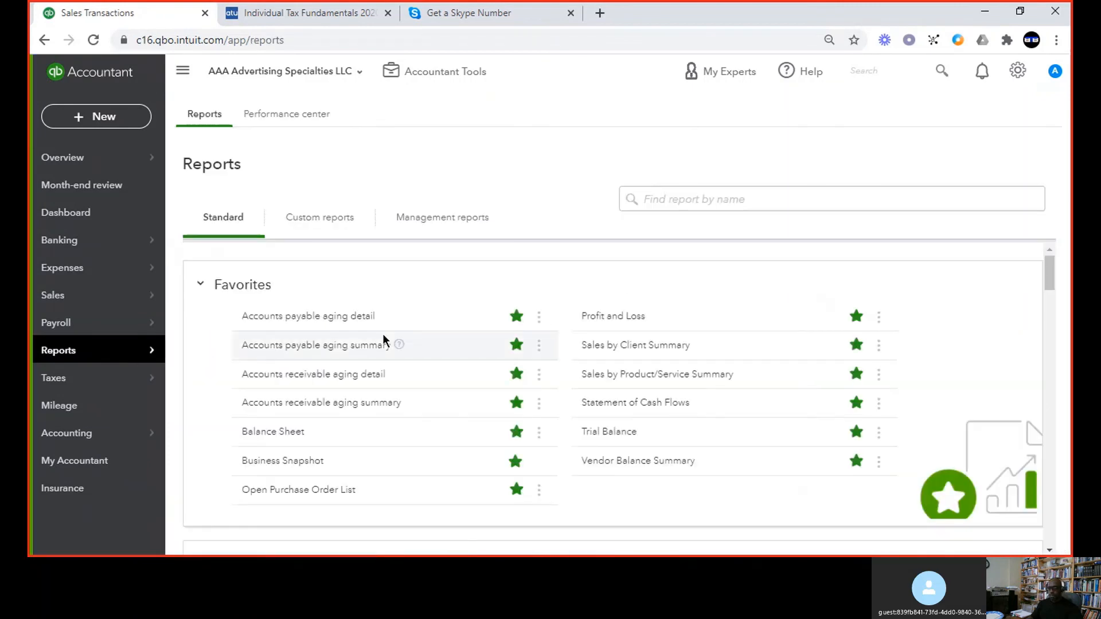
left_click(618, 322)
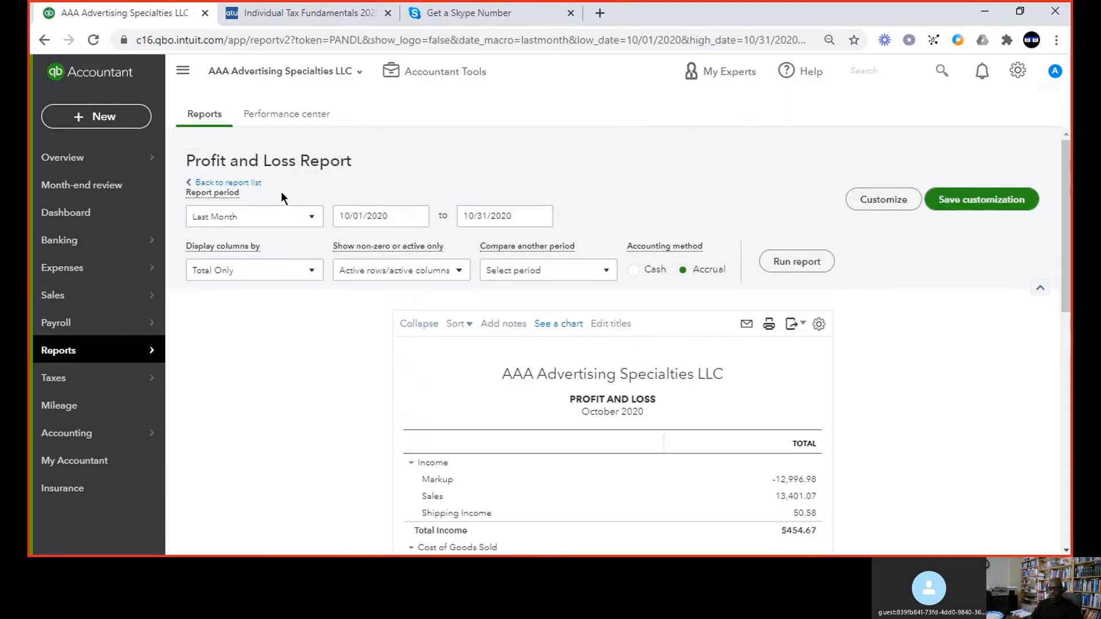
Step: Set the Profit and Loss report period to Today and run the report
left_click(314, 216)
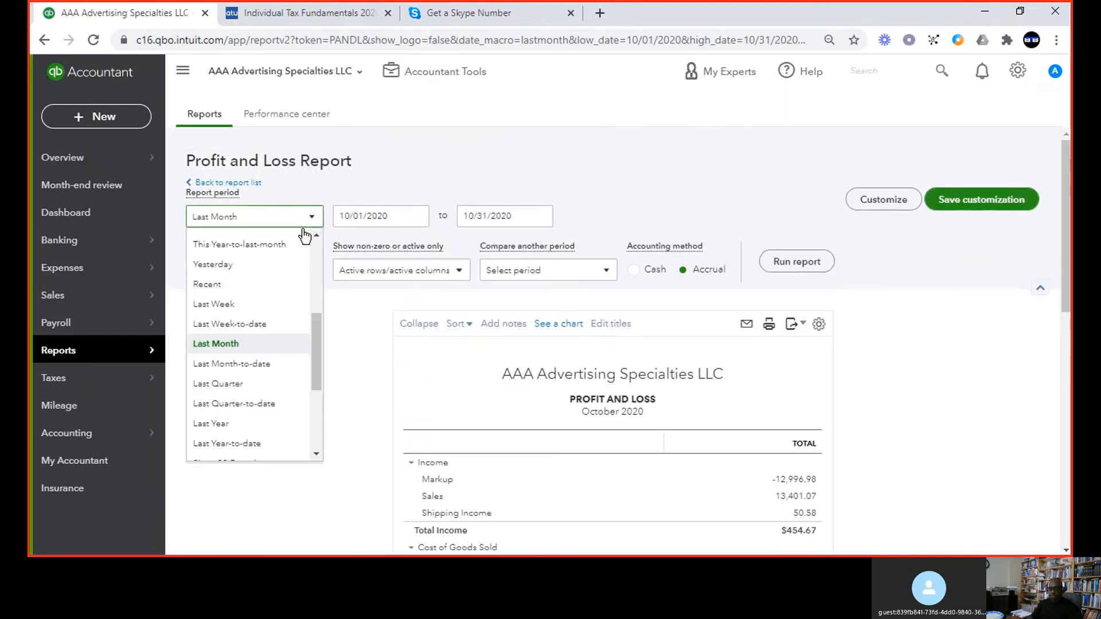
scroll(244, 298, "up", 5)
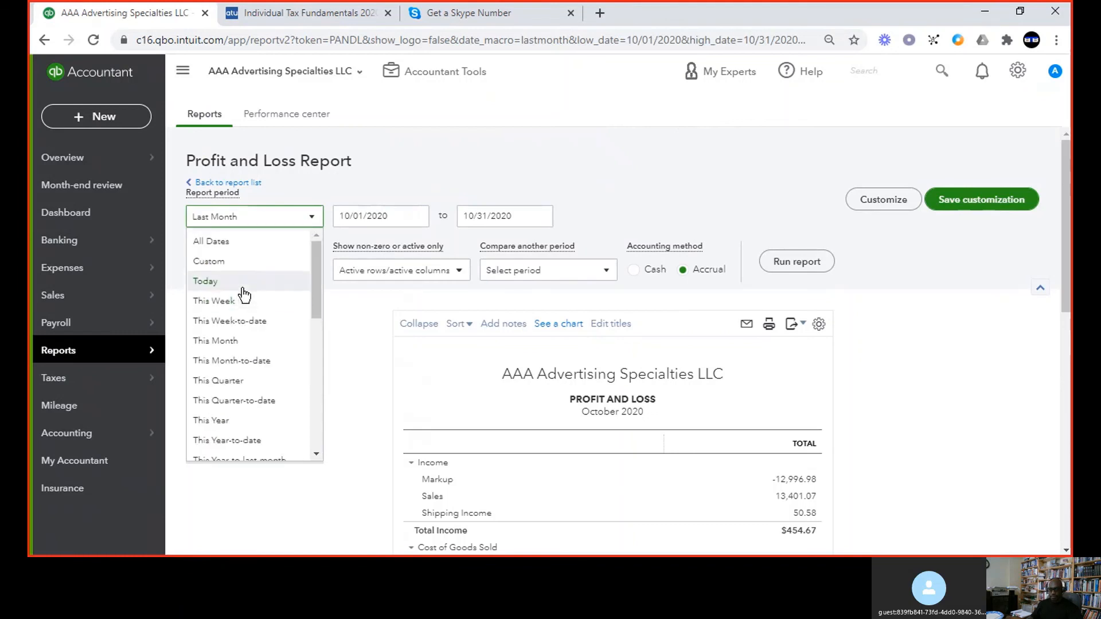
left_click(242, 286)
left_click(814, 267)
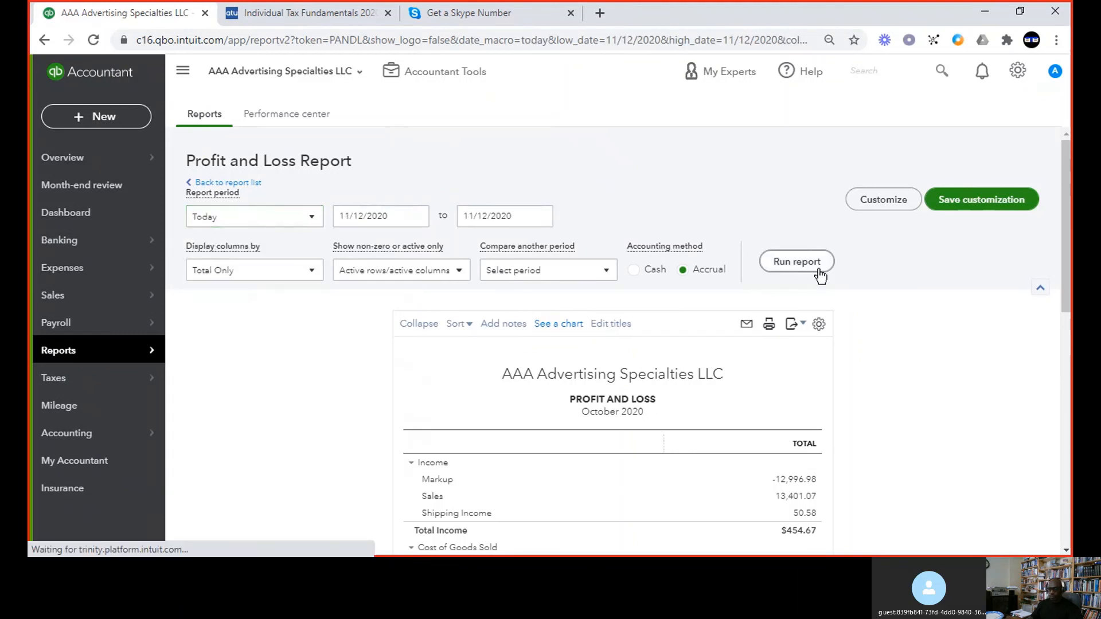